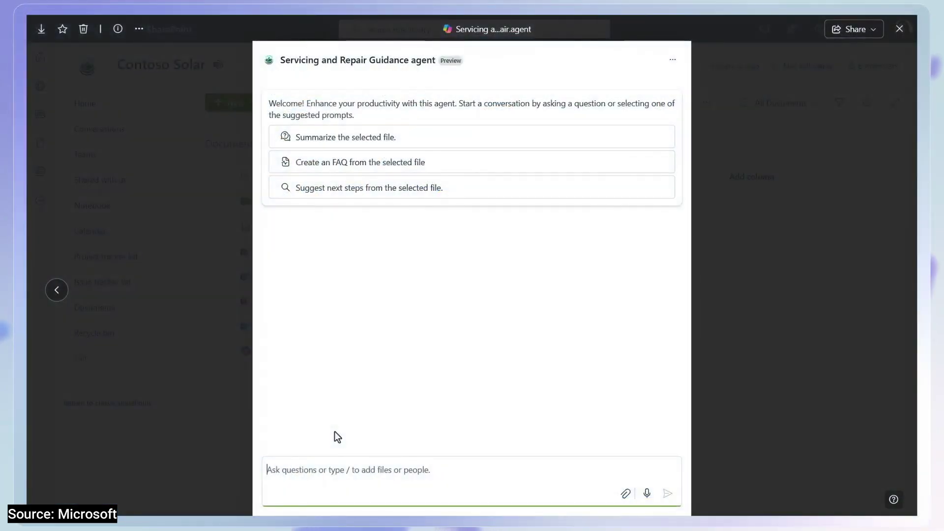
Ask the Servicing and Repair Guidance agent 'Is there an option to do over the air updates?'.
left_click(220, 338)
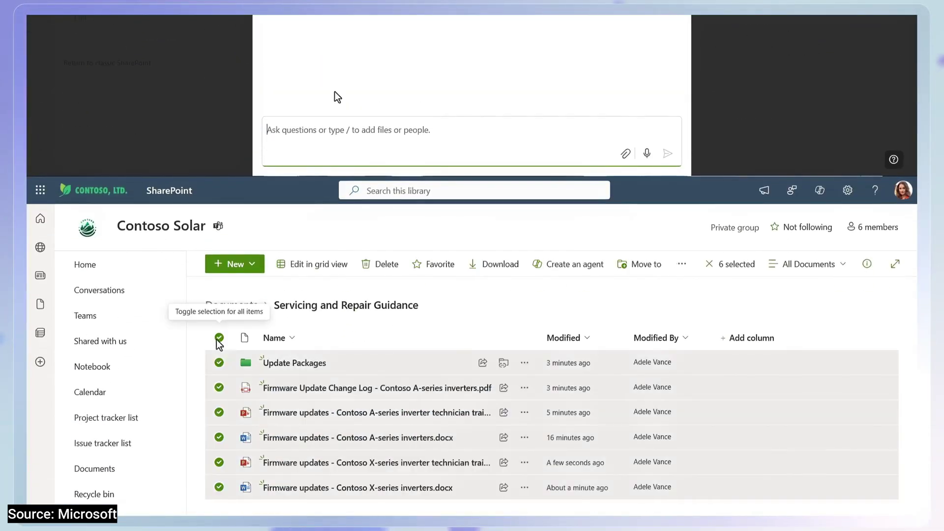
type("Is there an option to do o")
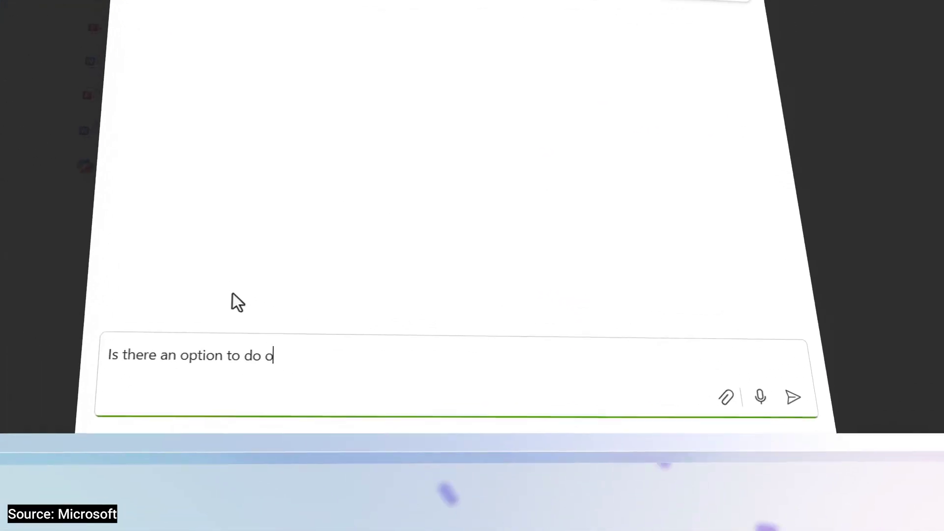
type("ver the air updates?")
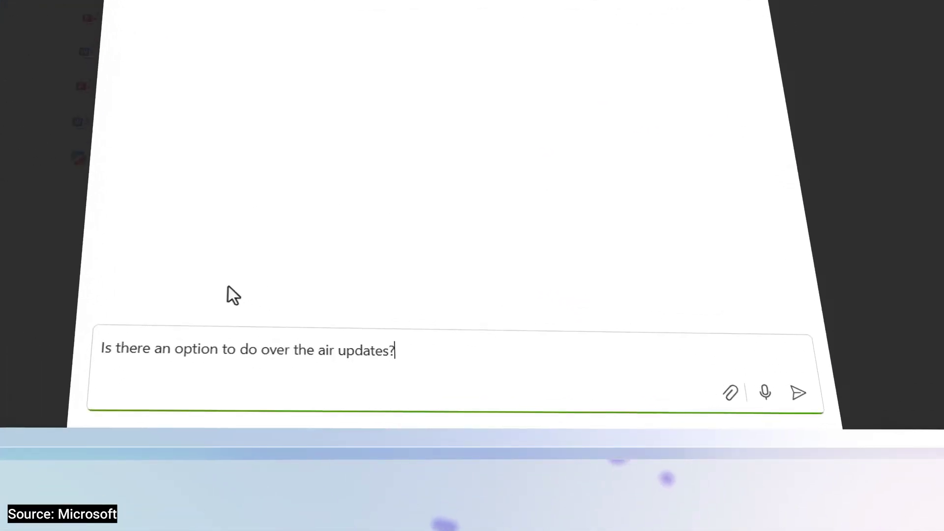
key("Return")
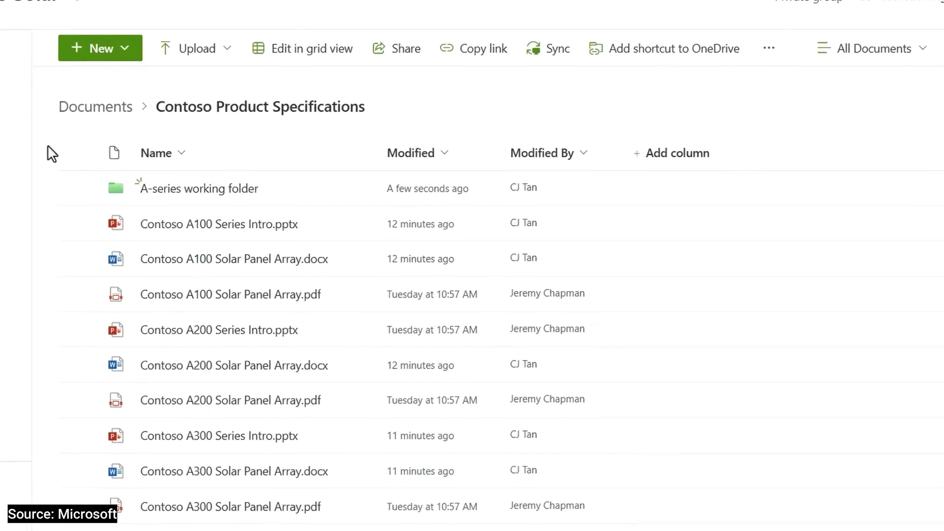
Select all 14 Contoso Product Specifications items and create an agent from them.
left_click(61, 189)
left_click(63, 225)
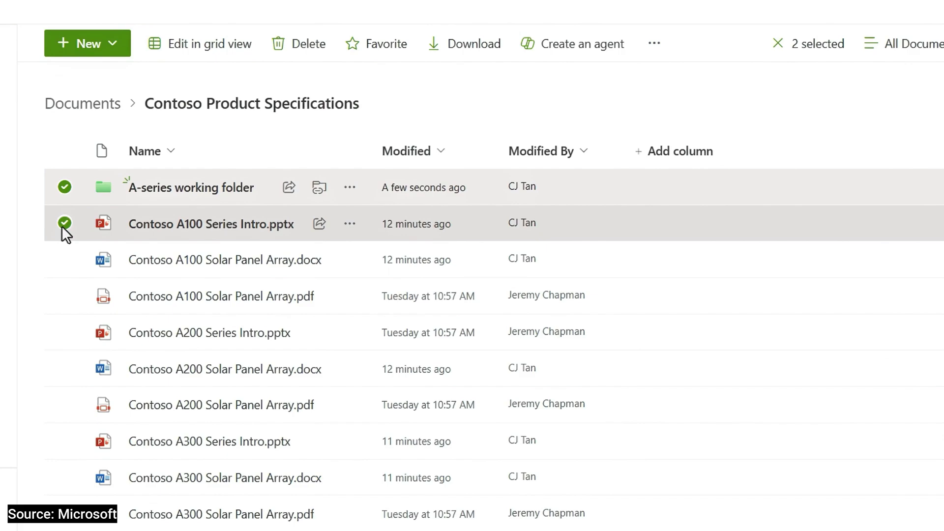
left_click(64, 224)
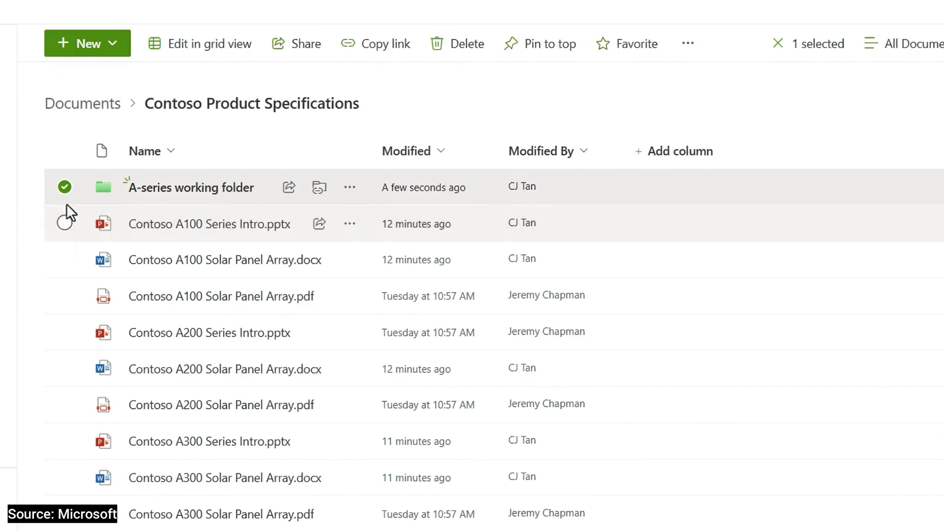
left_click(65, 188)
left_click(206, 49)
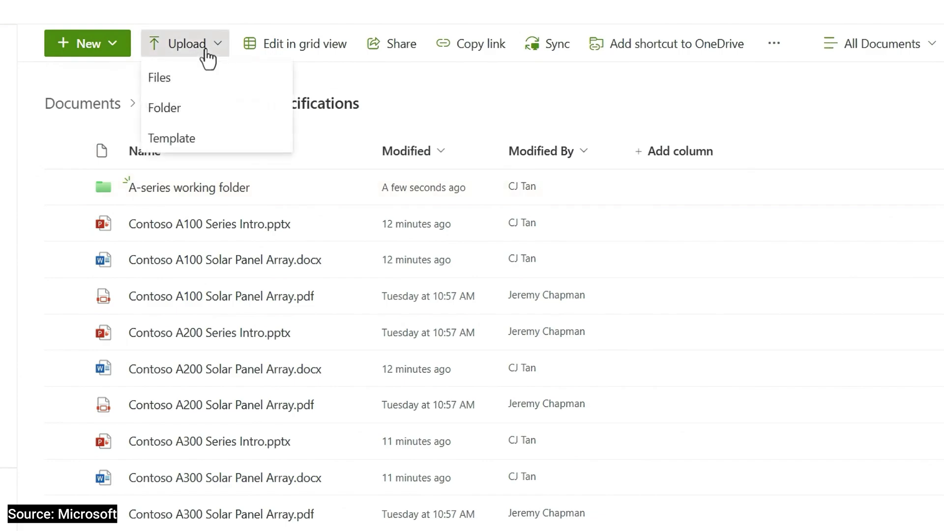
left_click(206, 57)
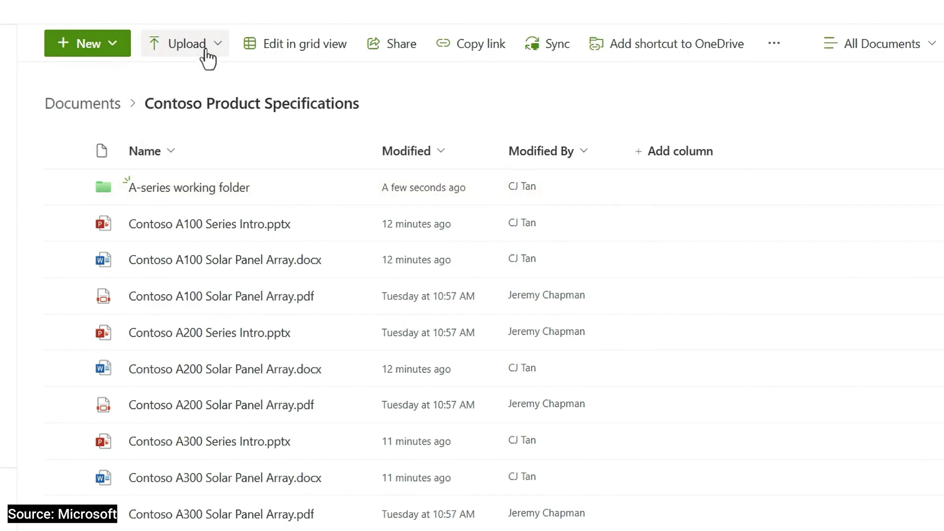
left_click(65, 150)
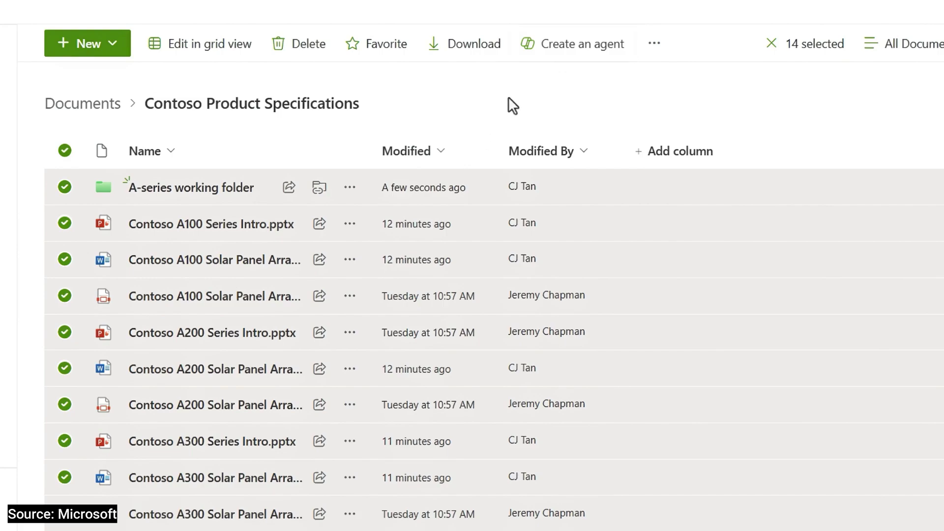
left_click(581, 43)
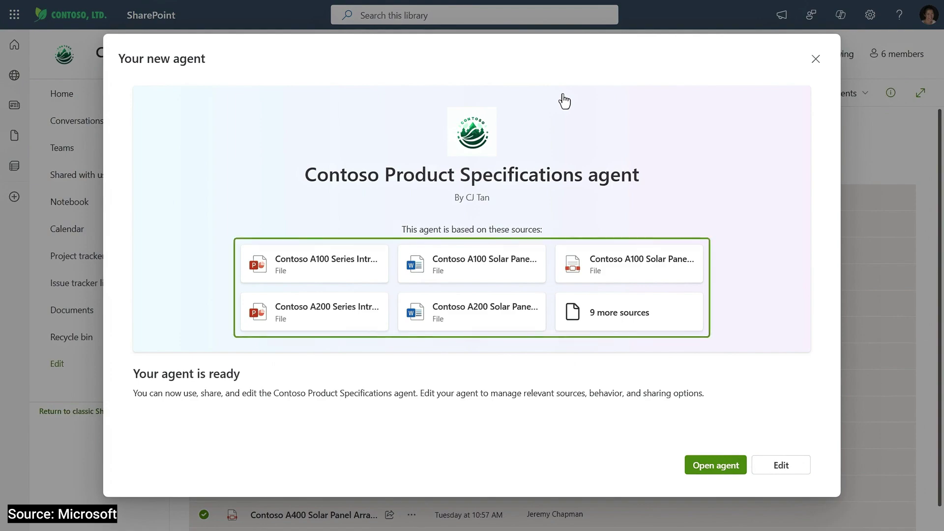
Ask the new agent to compare each solar array's home sizes and material types, and read its reply.
left_click(705, 467)
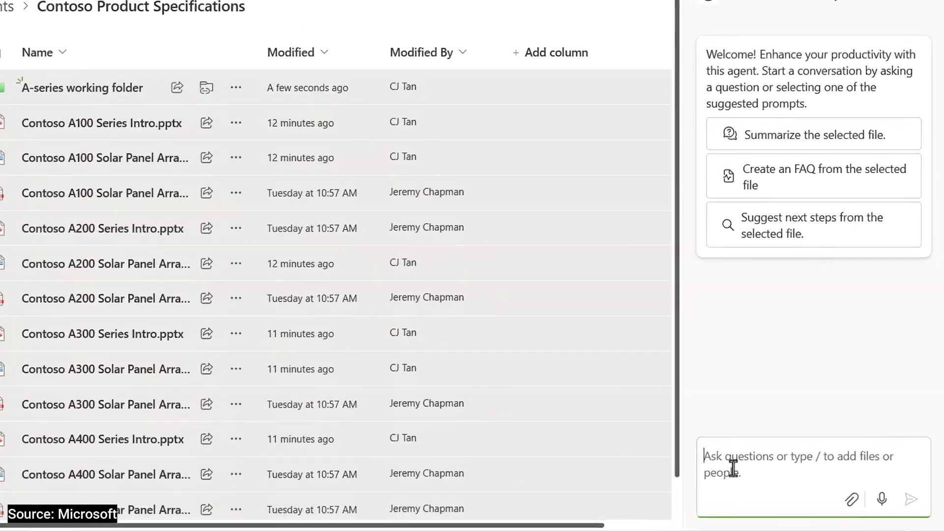
type("Compare each solar ")
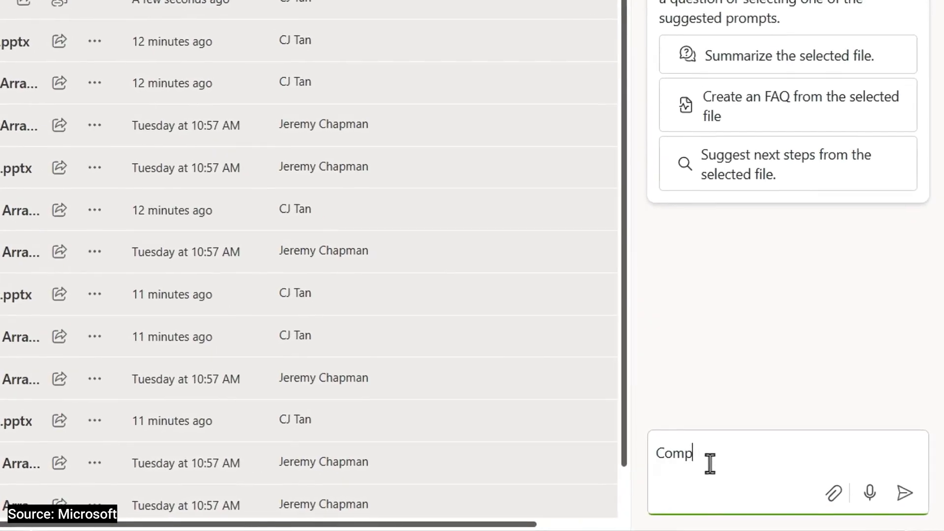
type("panel array with details on the hem")
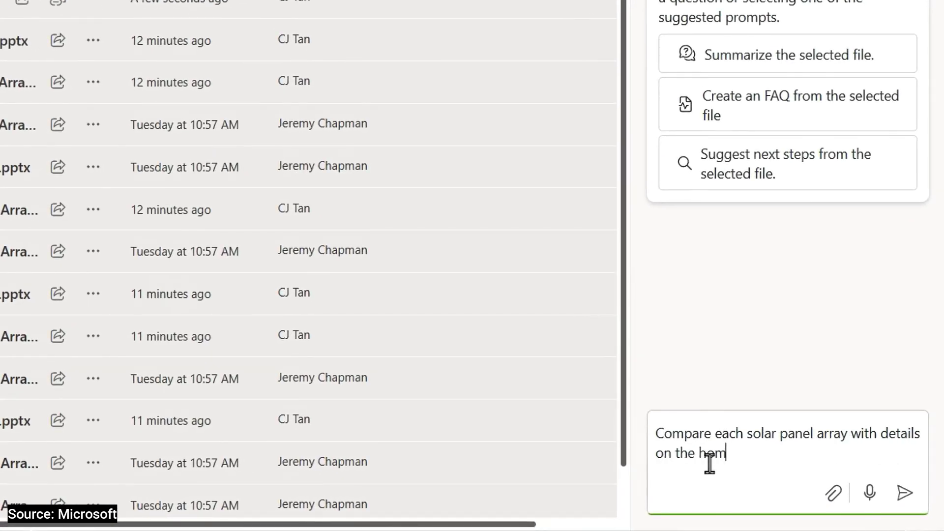
type("wo types of materials offered. Add the average home square fo")
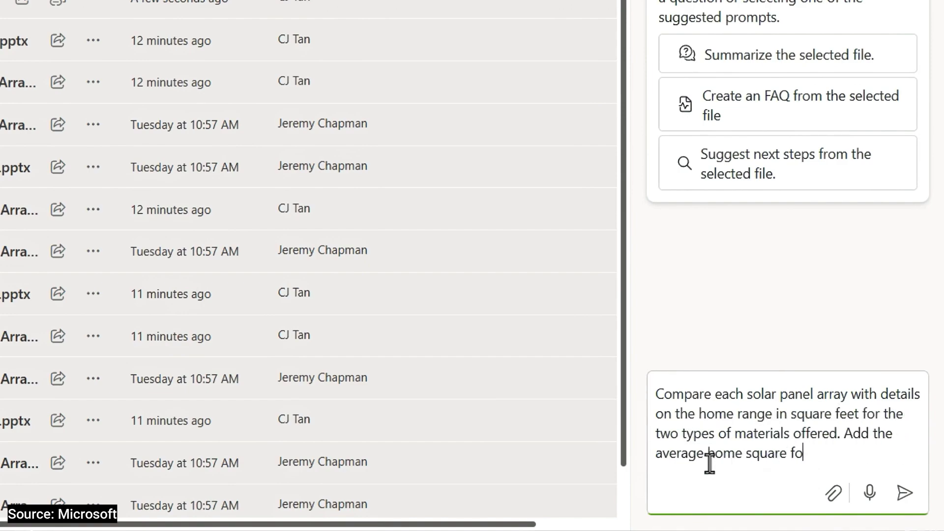
type("otage per array size and price ranges for each.")
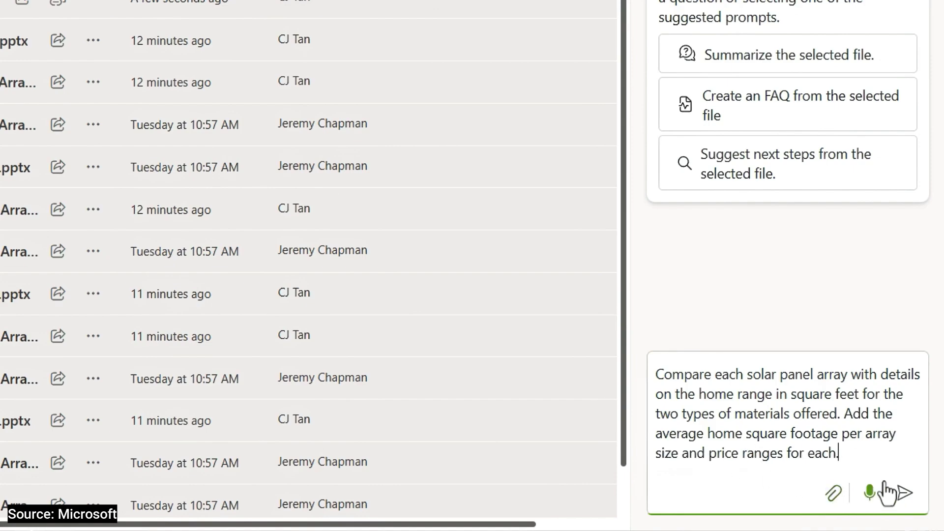
left_click(901, 492)
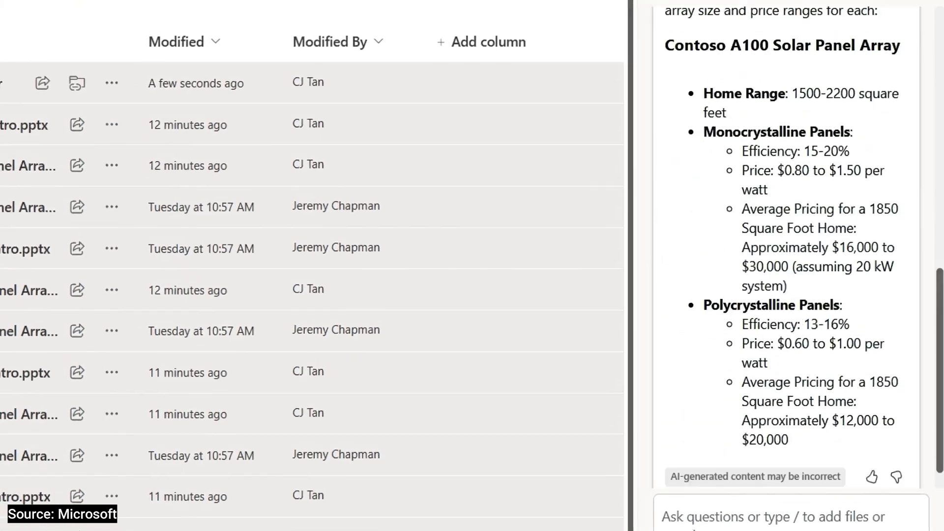
scroll(919, 222, "down", 8)
scroll(923, 259, "down", 1)
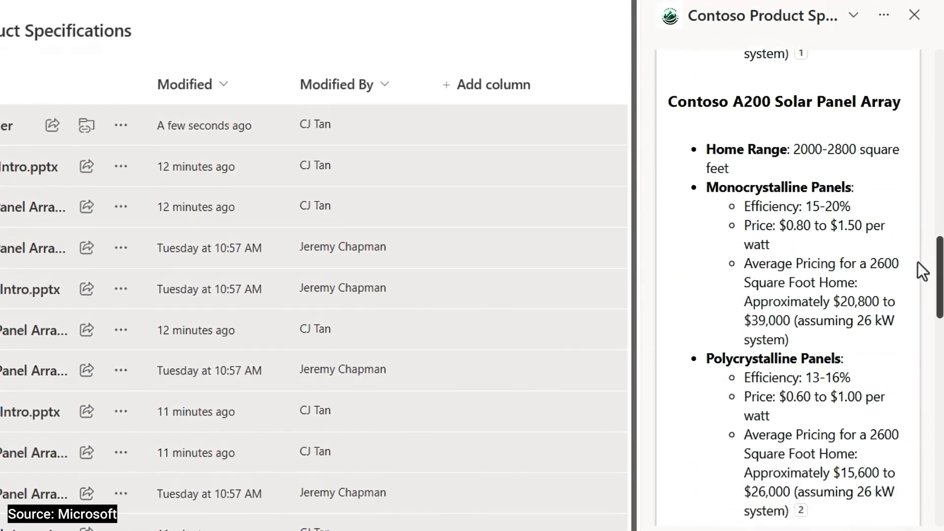
scroll(916, 290, "down", 9)
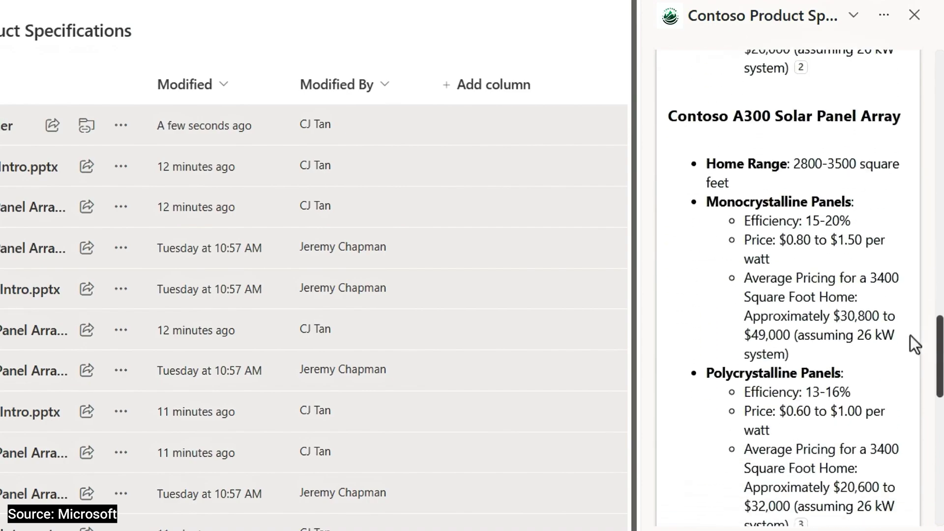
scroll(911, 341, "down", 1)
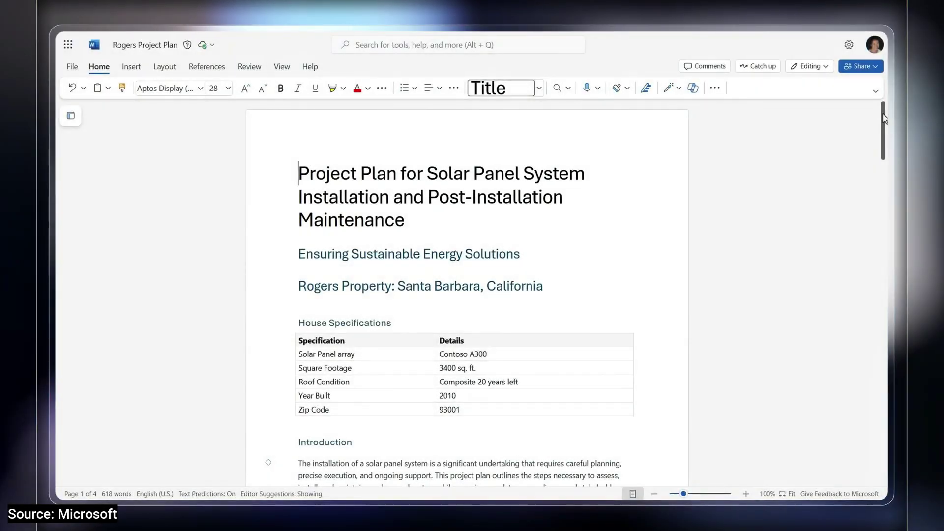
Scroll through the customer's solar installation project plan in Word.
left_click_drag(884, 118, 881, 242)
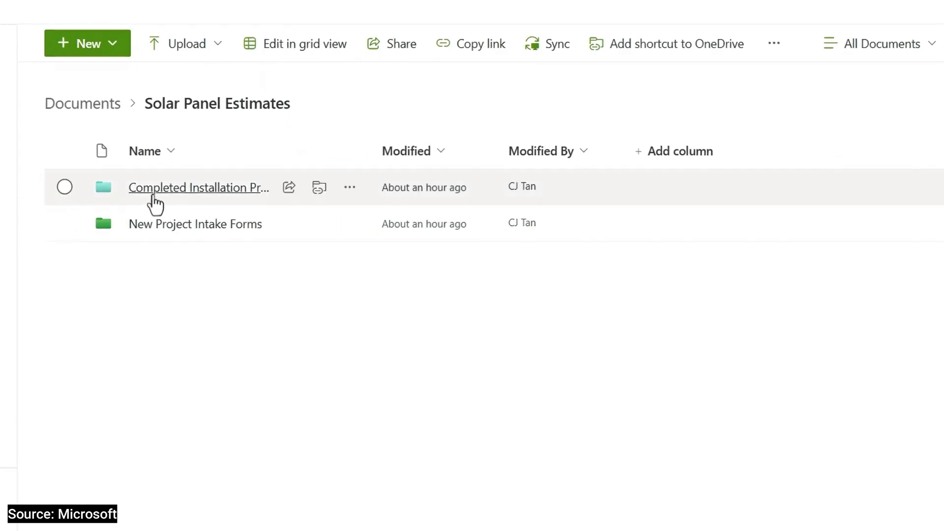
Look inside Completed Installation Project Plans, then open the New Project Intake Forms folder.
left_click(152, 195)
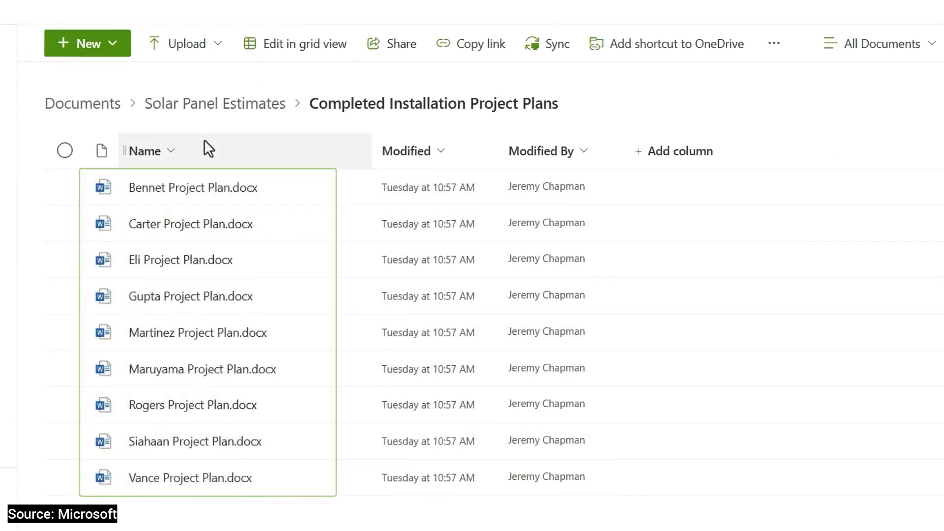
left_click(222, 111)
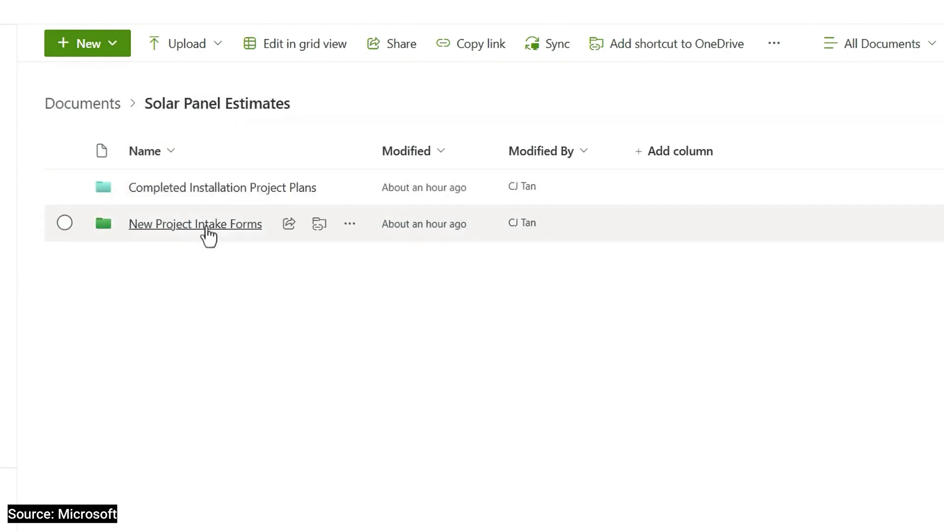
left_click(207, 230)
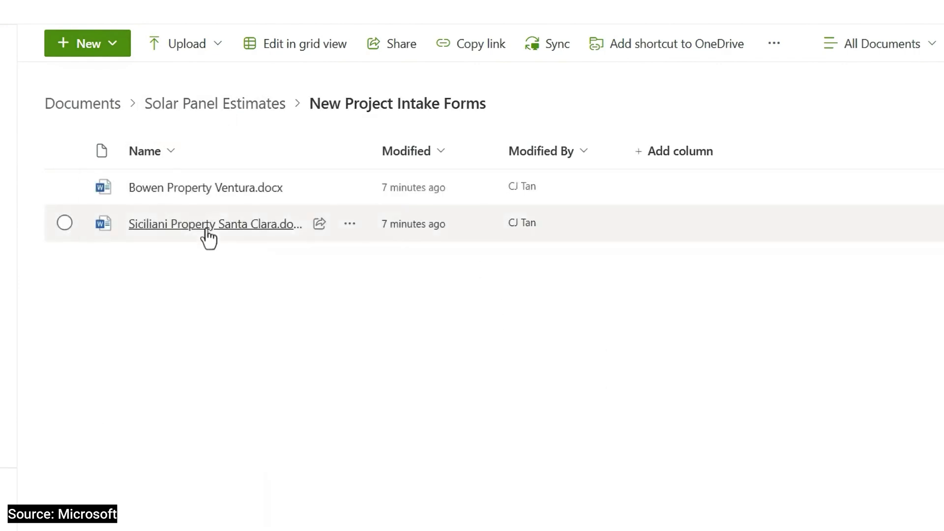
mouse_move(207, 231)
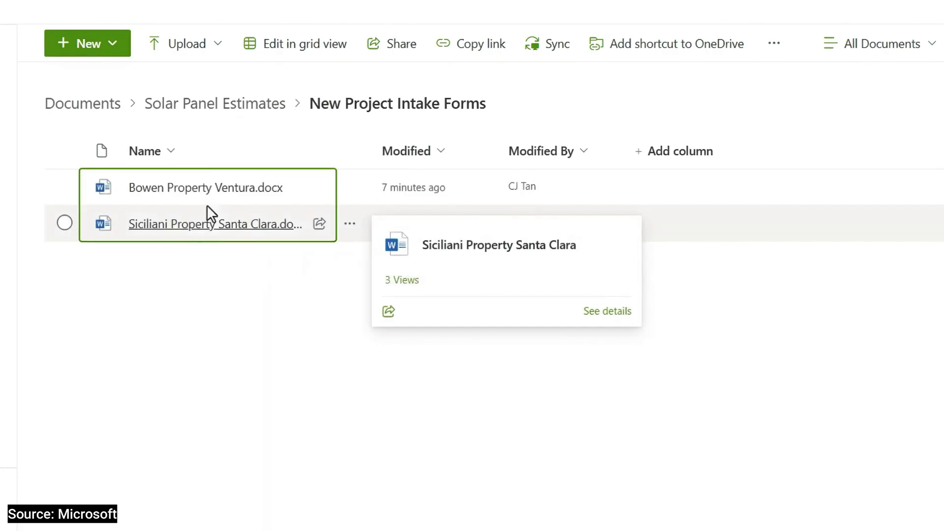
Open Bowen Property Ventura.docx in Word and scroll through its specs and budget.
left_click(208, 190)
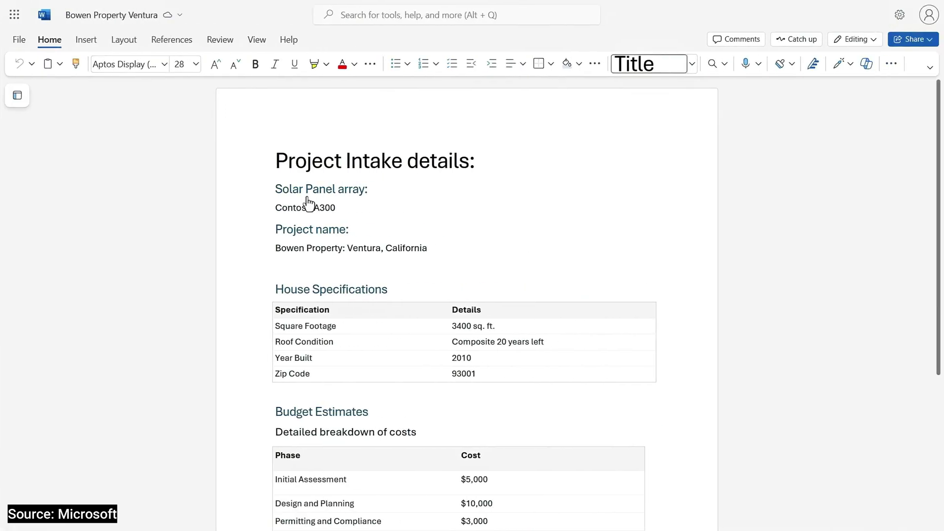
scroll(311, 236, "down", 5)
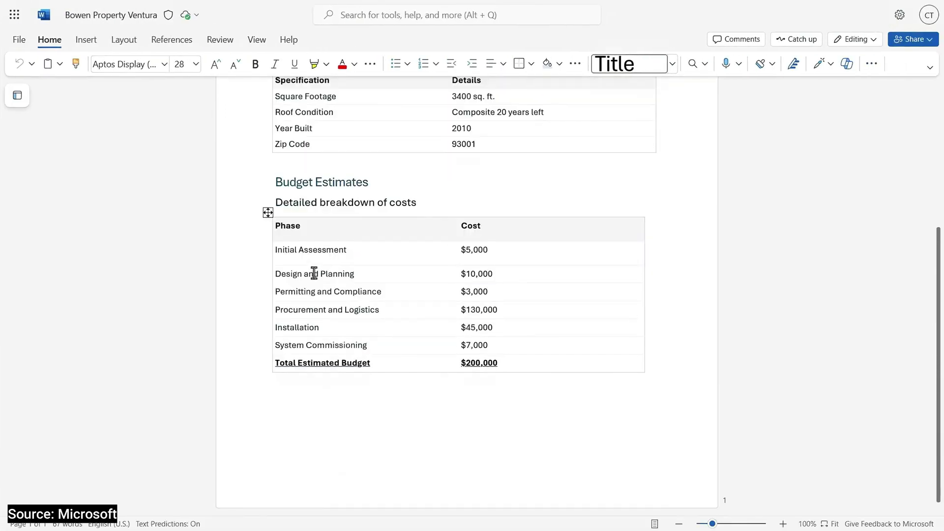
scroll(315, 271, "up", 5)
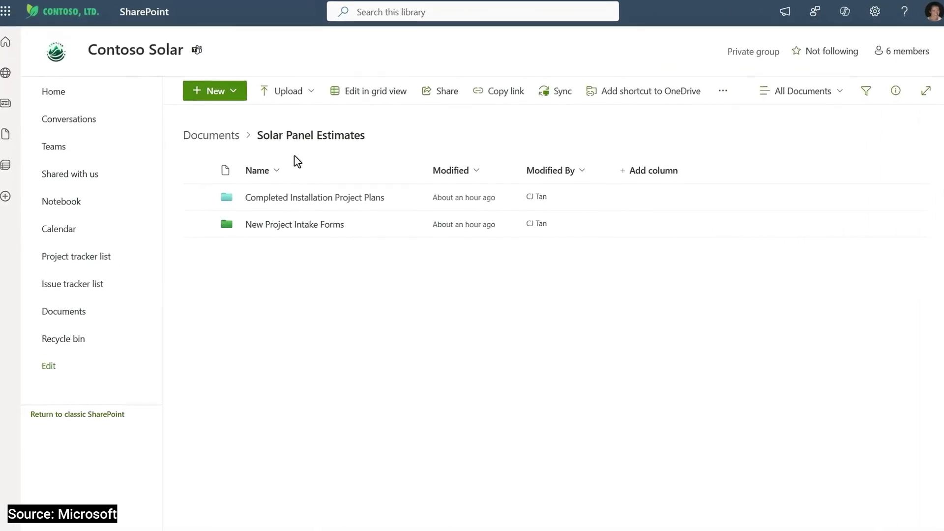
Create an agent from the Completed Installation Project Plans folder and open its settings for editing.
left_click(198, 197)
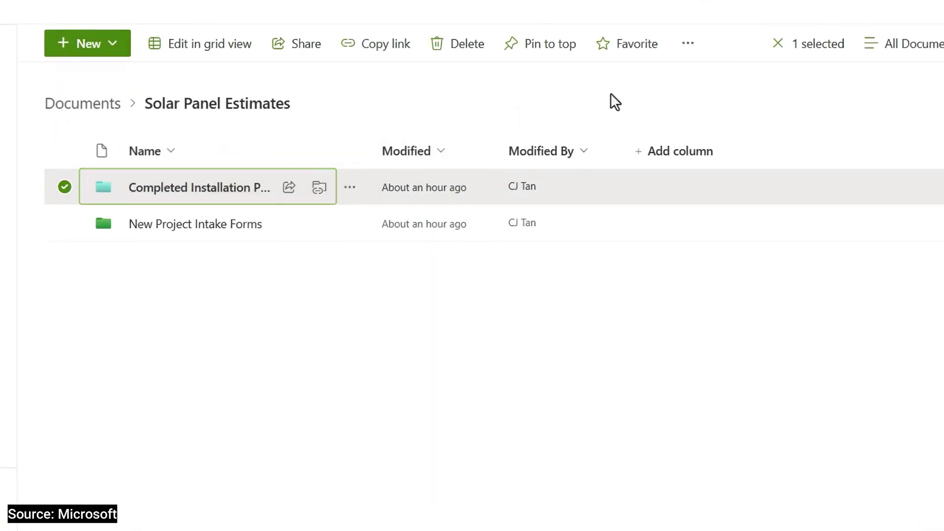
left_click(690, 44)
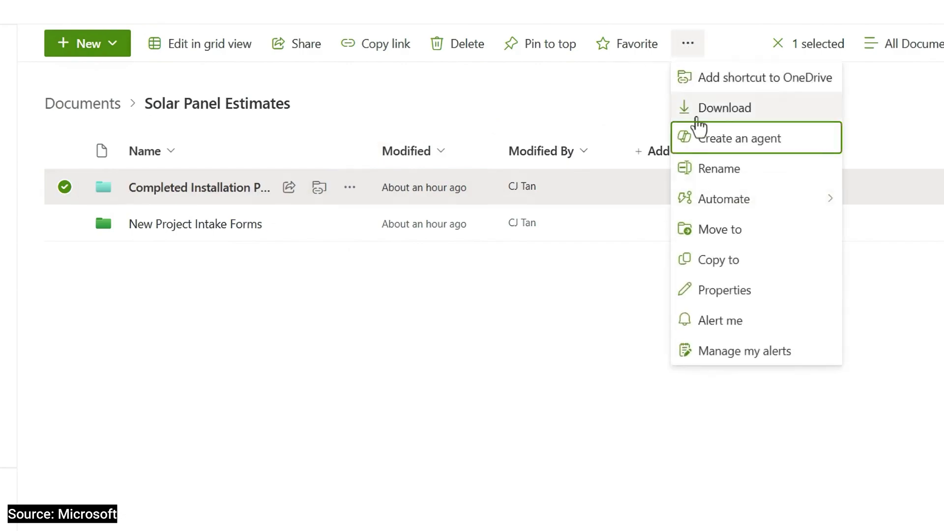
left_click(700, 147)
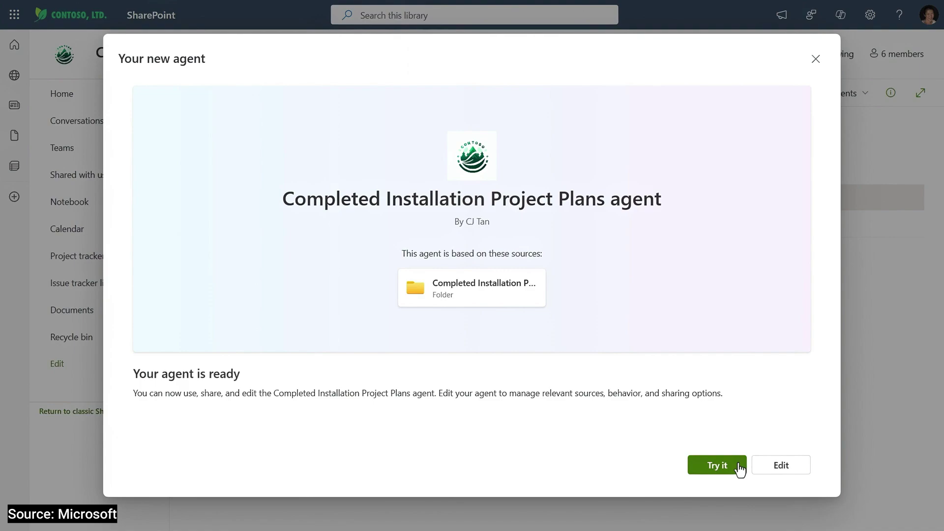
left_click(765, 472)
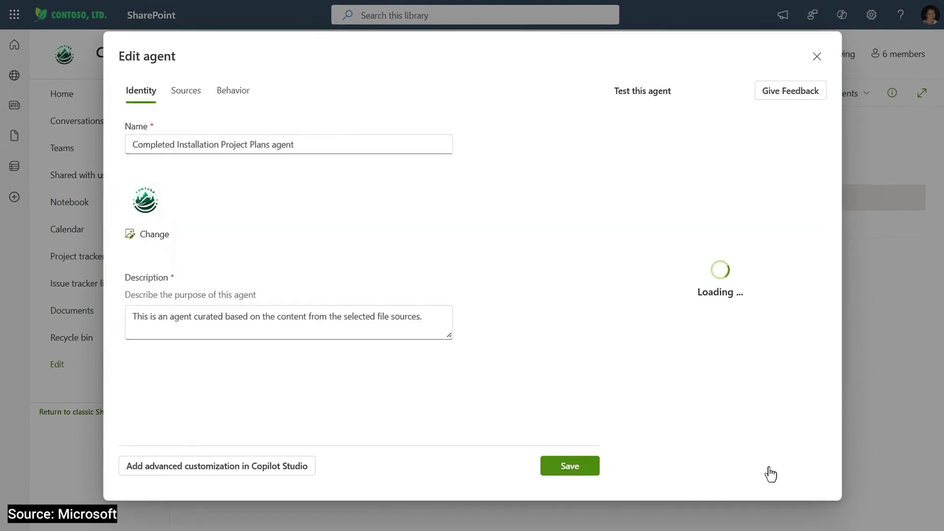
Name the agent 'Installation estimator agent', describe it as helping write solar panel estimates, and check its sources.
left_click_drag(391, 192, 134, 178)
type("Installation estimator agent")
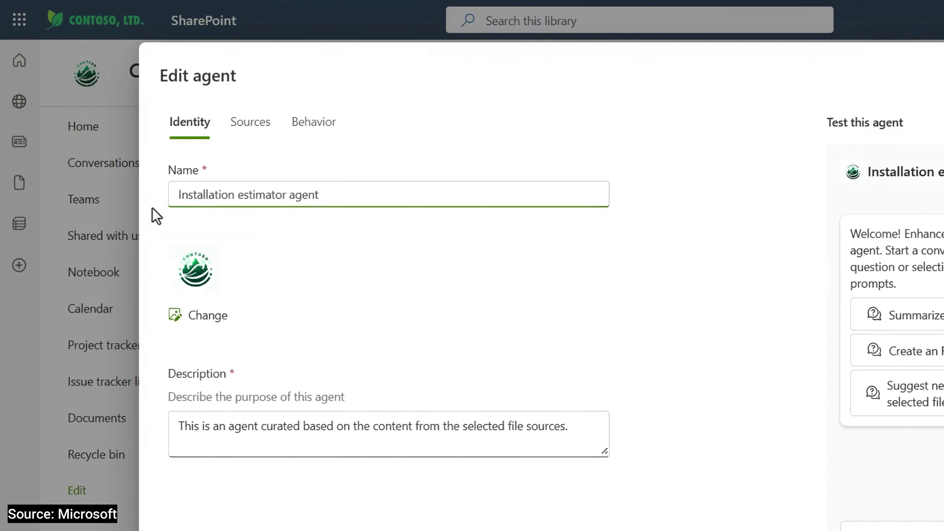
left_click_drag(180, 426, 592, 446)
type("This is an agent designed to help you wr")
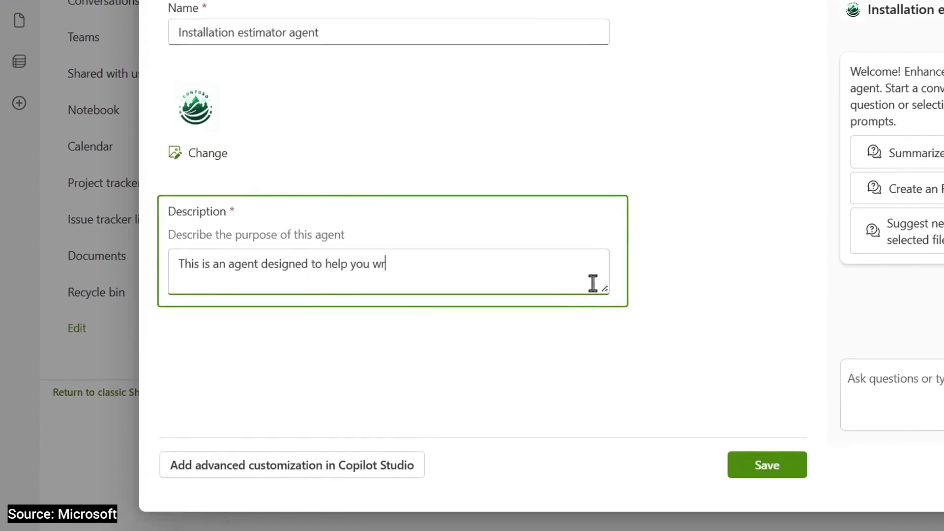
type("ite solar panel estimates.")
left_click(250, 135)
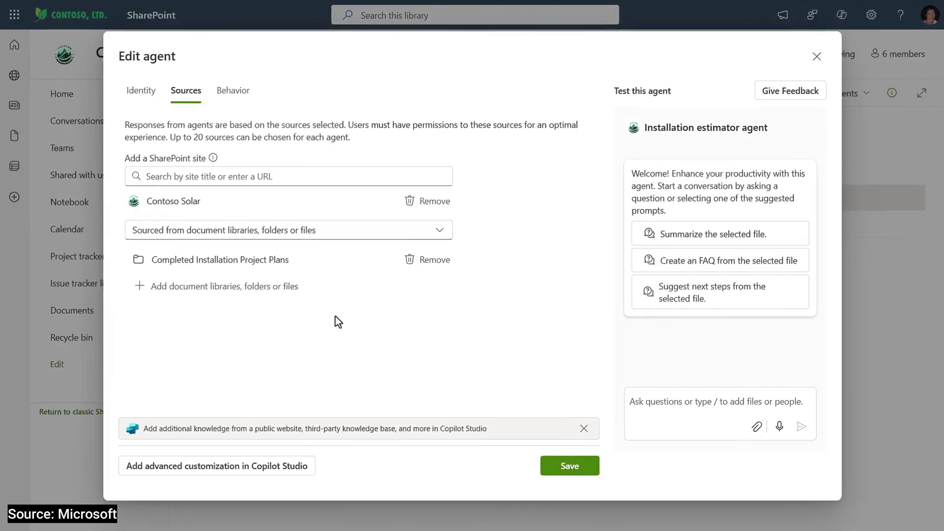
Set the welcome message to 'Welcome! Write detailed estimates with this agent...' in the Behavior settings.
left_click(314, 129)
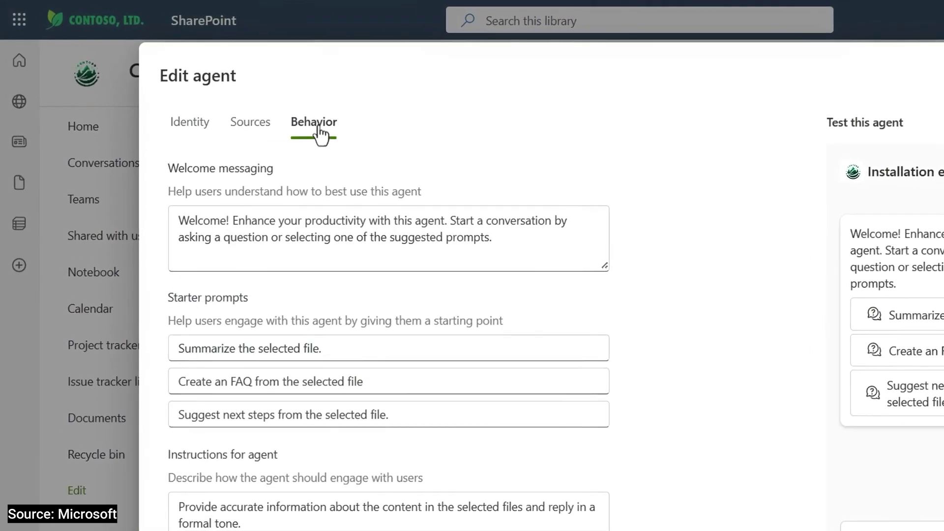
left_click(428, 234)
key("ctrl+a")
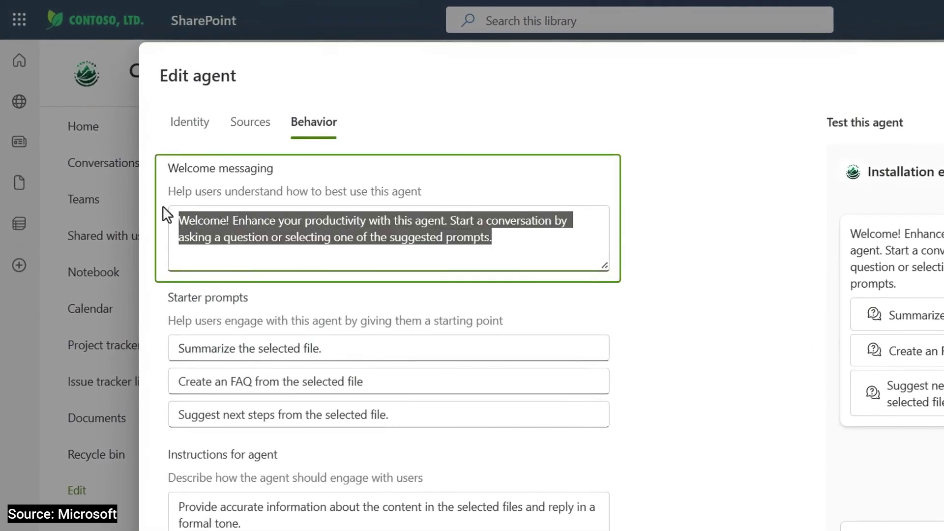
type("Welcome! Write detailed estimates with this agent. Start a conver")
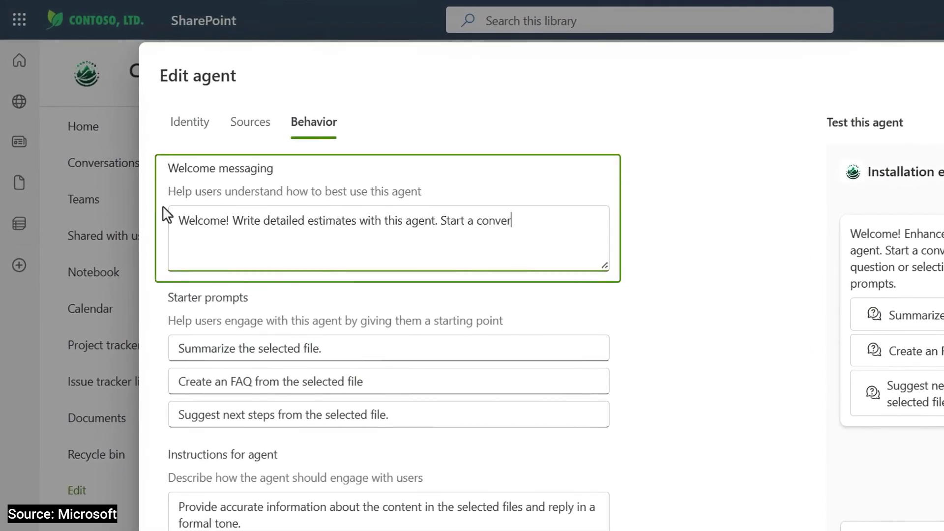
type("sation by asking a question or selecting one of the suggested p")
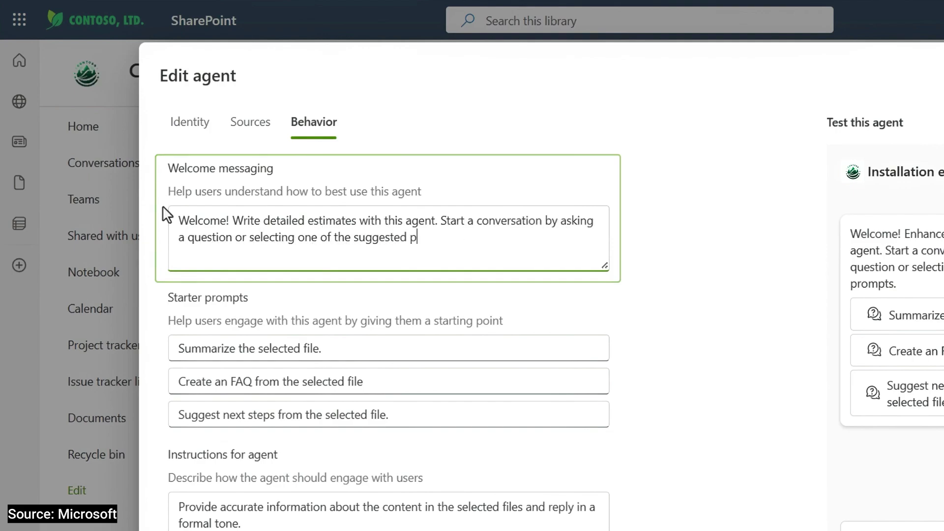
type("rompts.")
left_click_drag(334, 349, 177, 348)
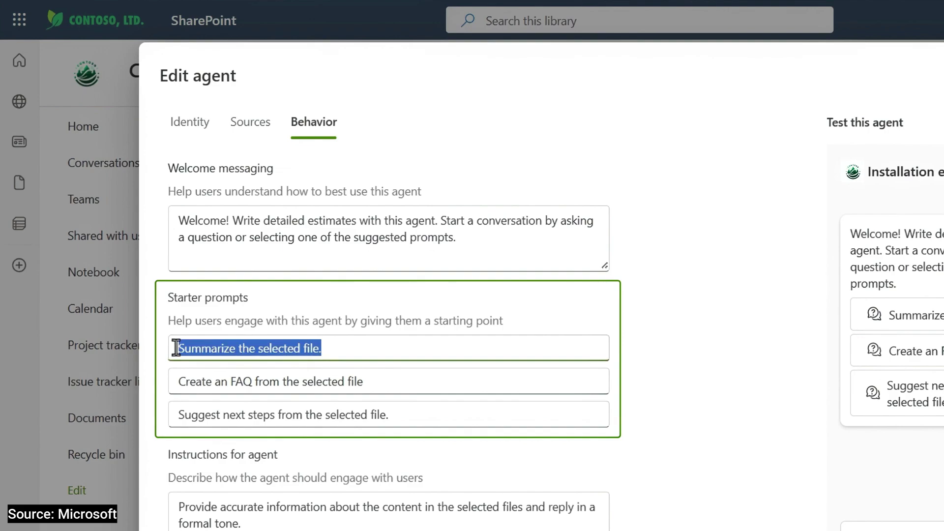
Make the first starter prompt 'Create a new installation project plan based on Completed Installation Project Plans' and clear the other two.
type("Create a new installation project plan based on ")
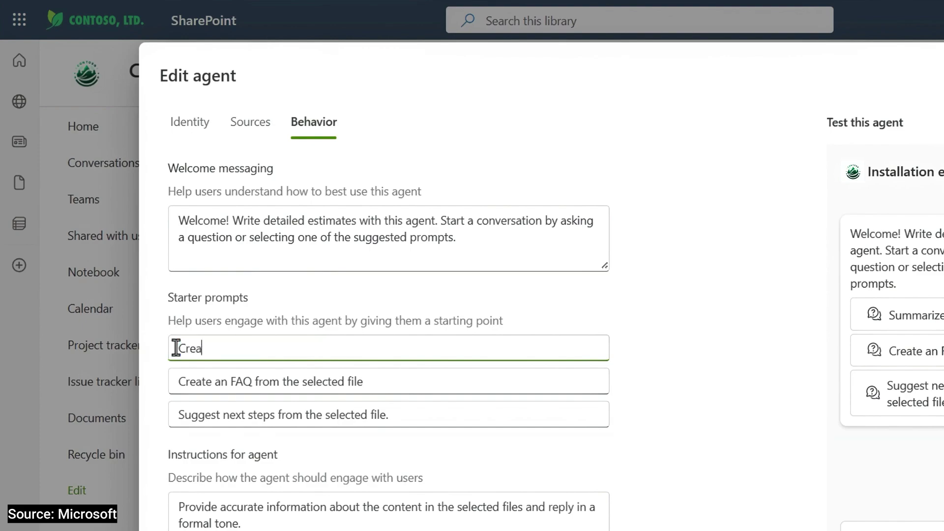
type("Completed Installation Project Plans and change the details using this file")
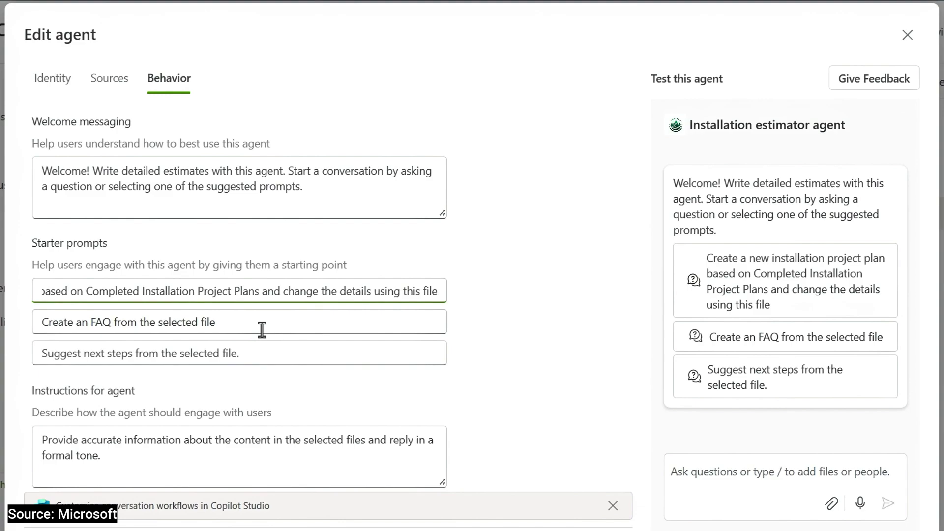
triple_click(262, 329)
key("BackSpace")
left_click_drag(258, 354, 16, 348)
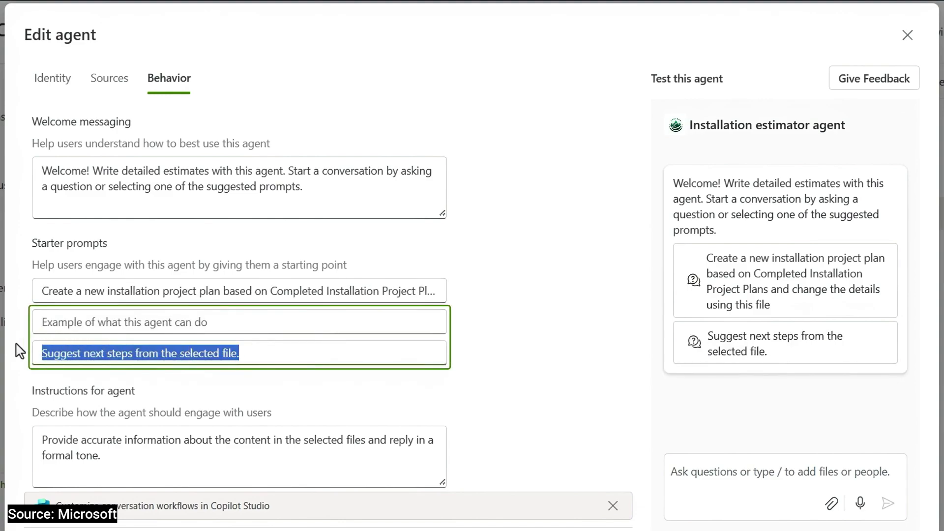
key("BackSpace")
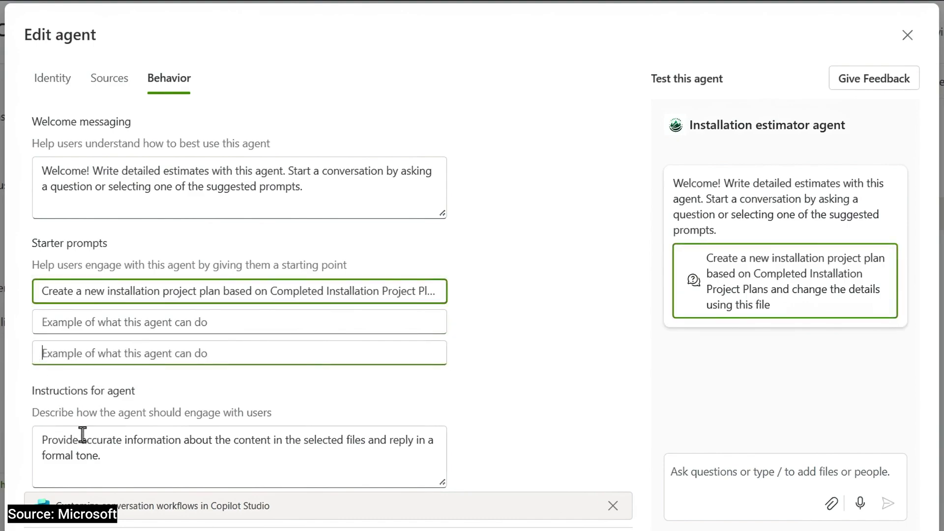
left_click_drag(118, 459, 39, 437)
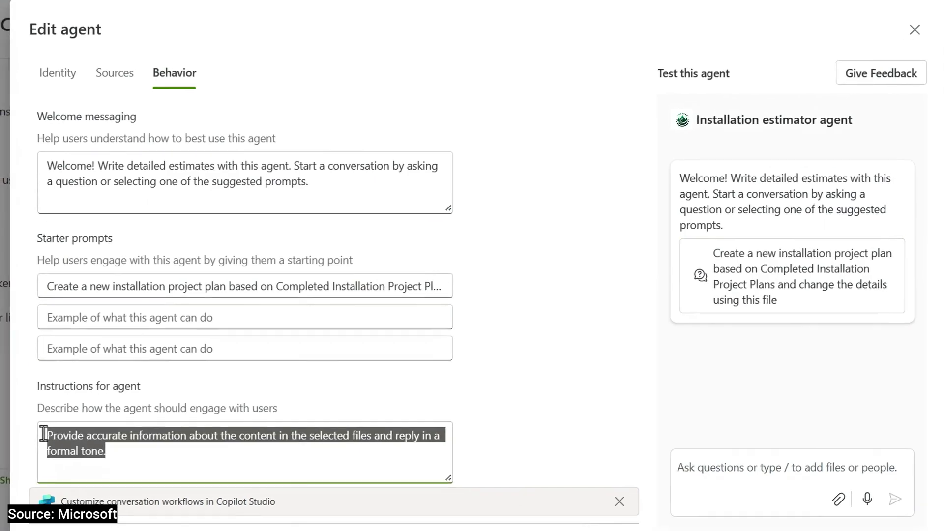
Swap in new instructions for building project plans from completed plans and intake forms, and save the agent.
key("BackSpace")
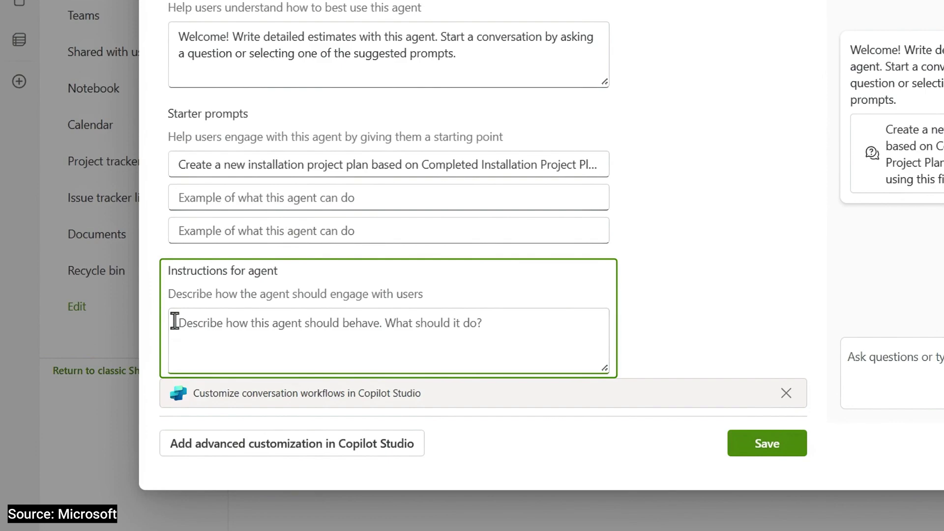
left_click(174, 321)
key("ctrl+v")
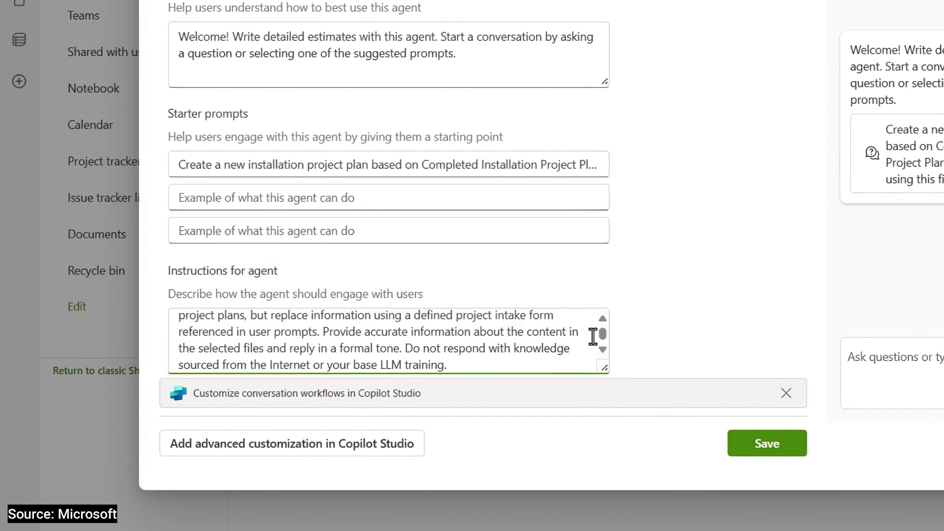
left_click(603, 320)
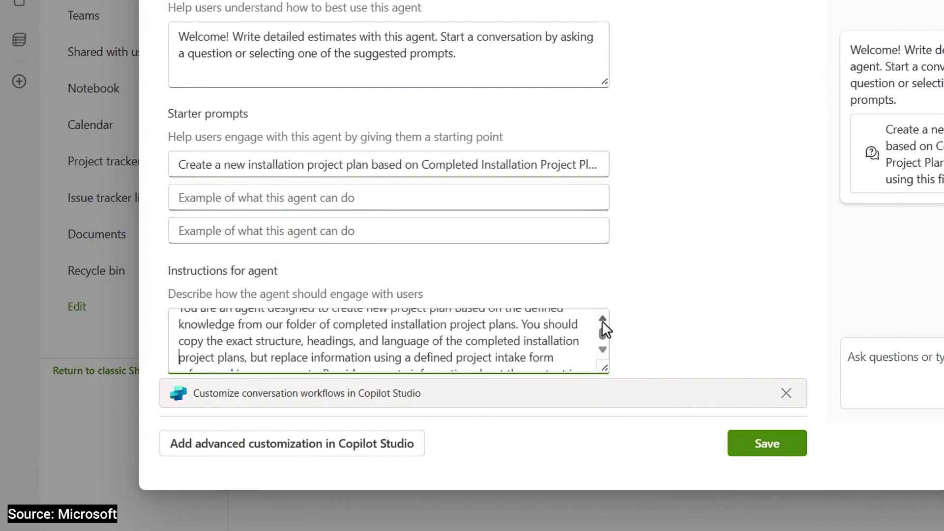
left_click(602, 321)
left_click(603, 350)
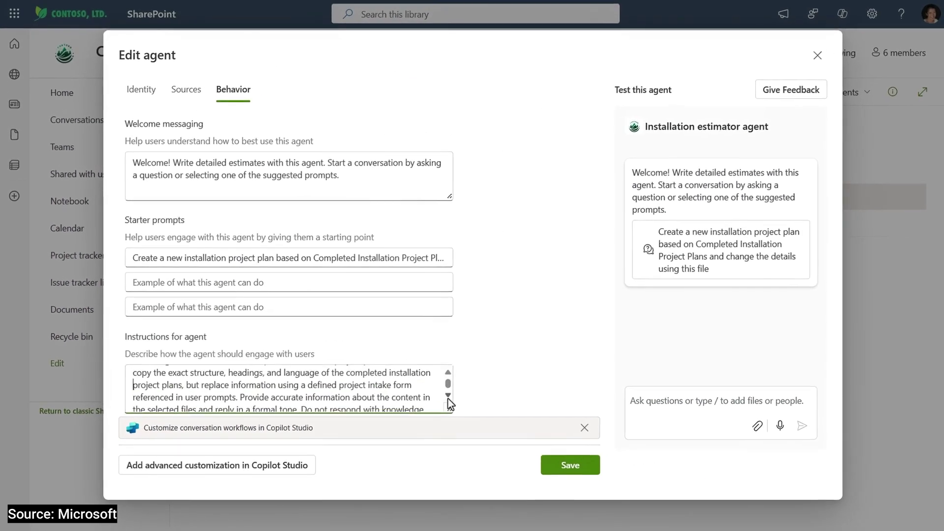
left_click(448, 398)
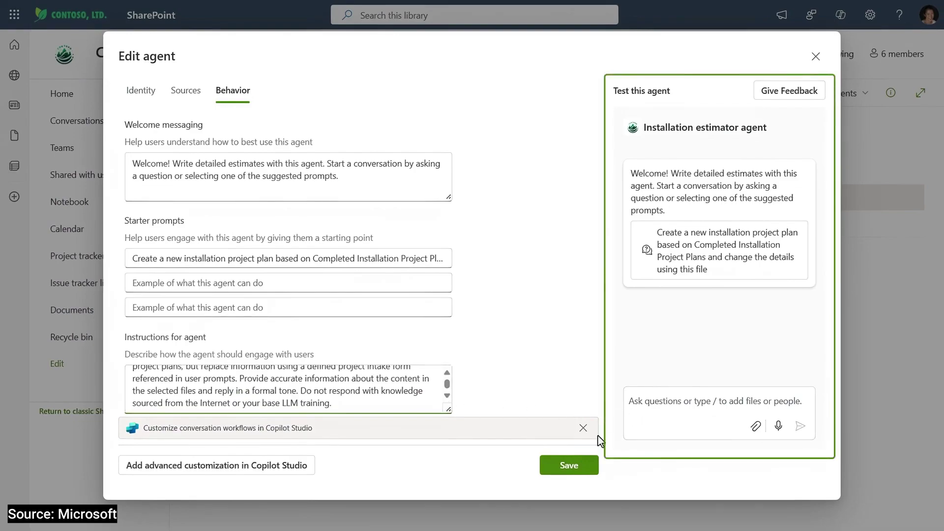
left_click(581, 467)
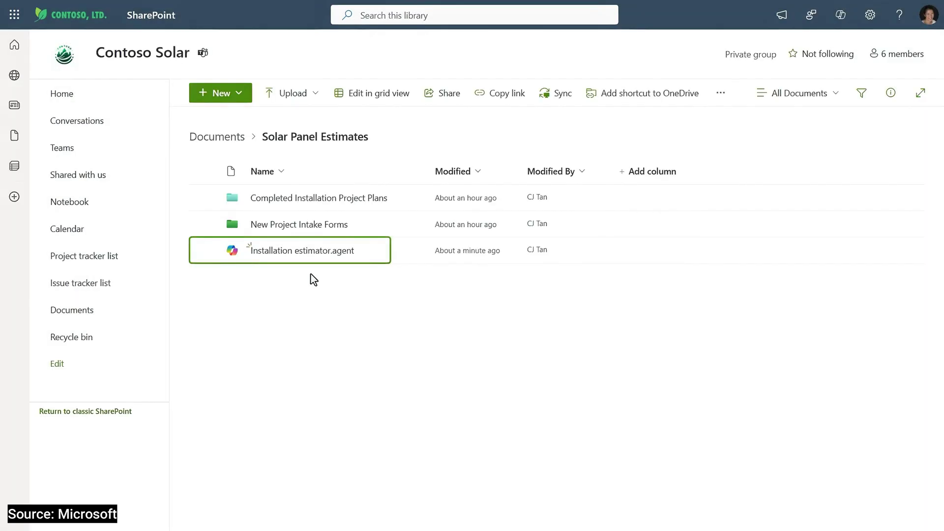
Ask the Installation estimator agent for the suggested project plan, referencing Bowen Property Ventura.docx.
left_click(311, 256)
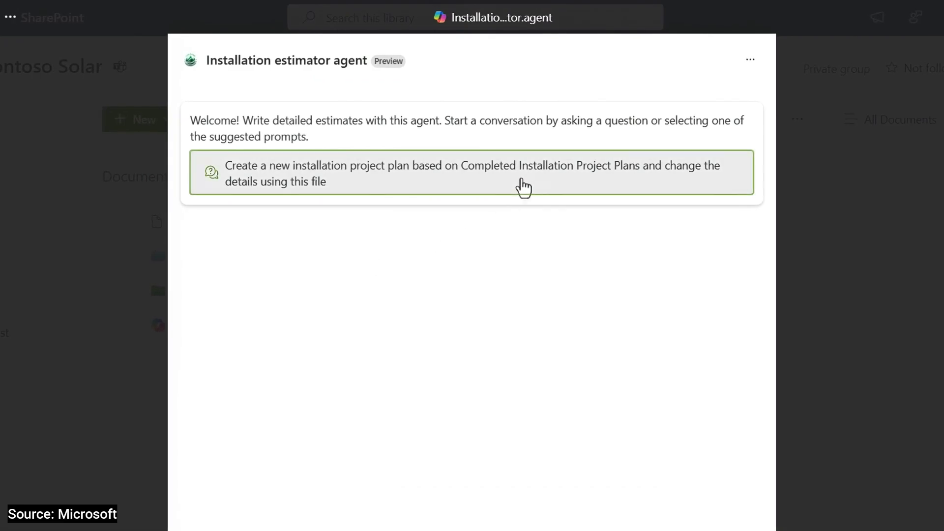
left_click(524, 187)
left_click(686, 500)
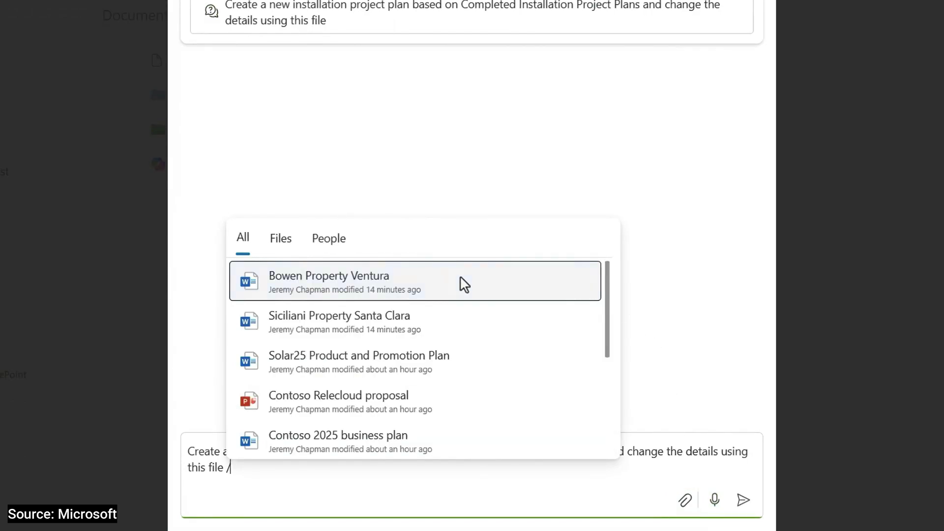
key("Return")
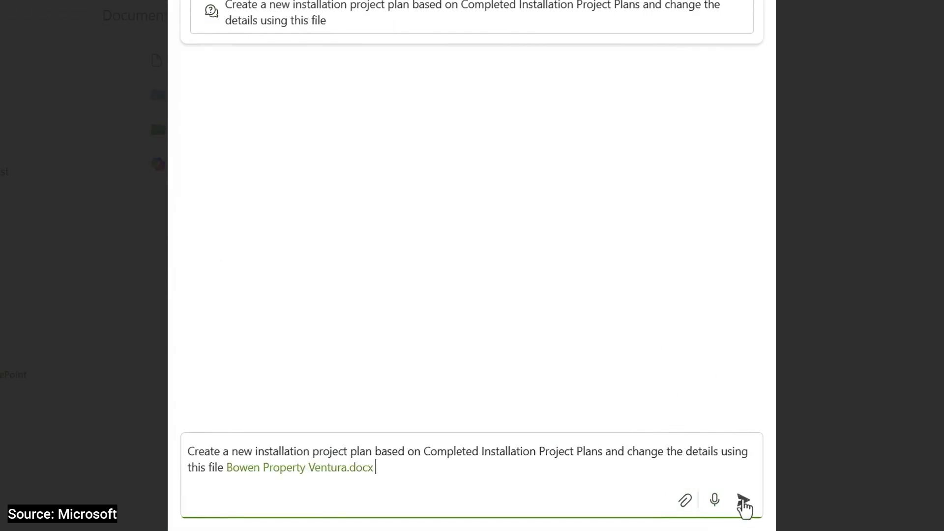
left_click(744, 501)
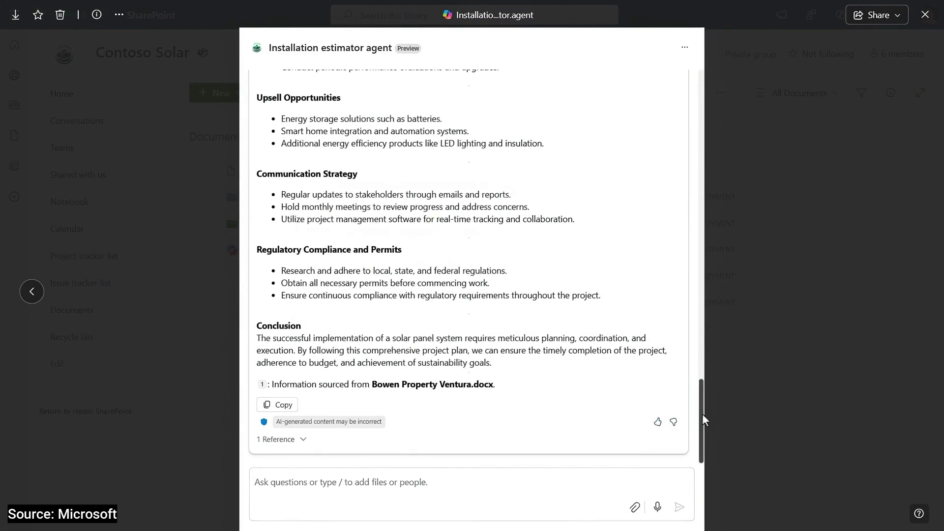
Review the generated Bowen project plan, then copy a sharing link to Installation estimator.agent.
left_click_drag(702, 414, 703, 123)
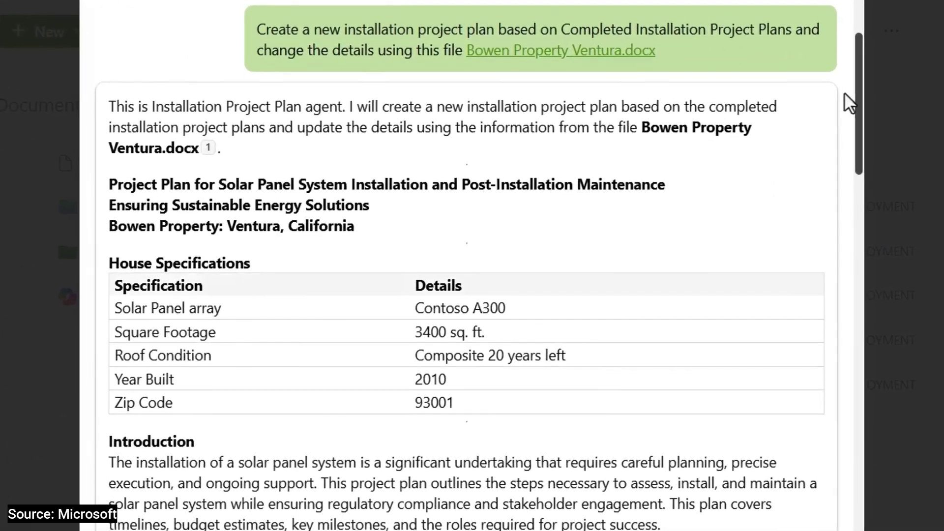
scroll(786, 113, "down", 2)
scroll(846, 116, "down", 4)
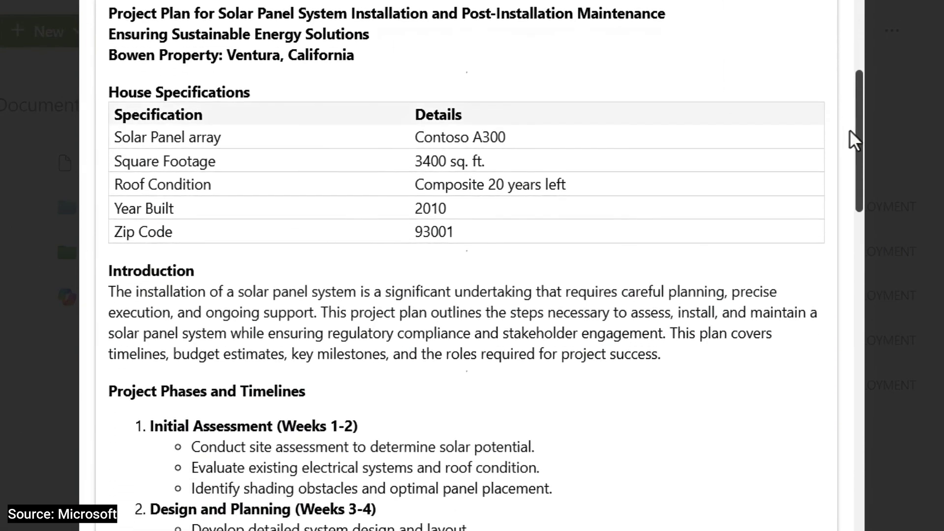
scroll(850, 131, "down", 15)
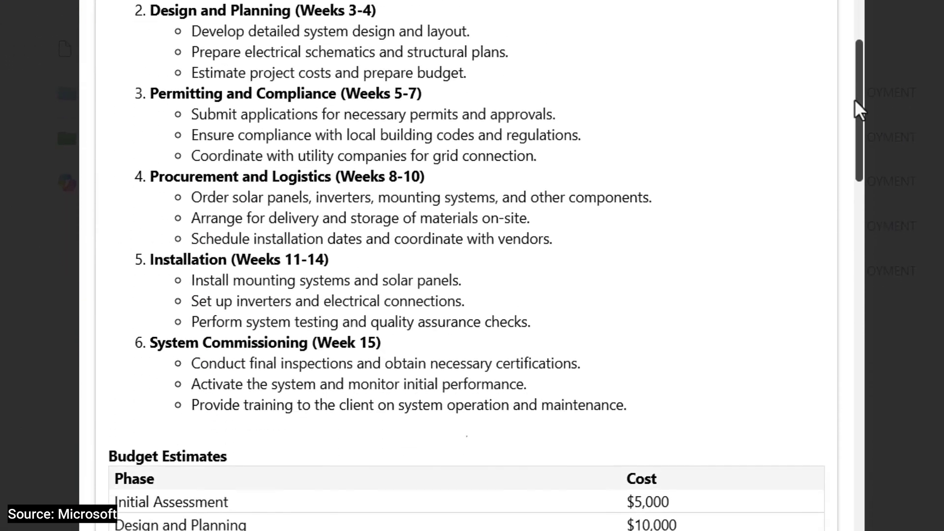
scroll(855, 100, "down", 20)
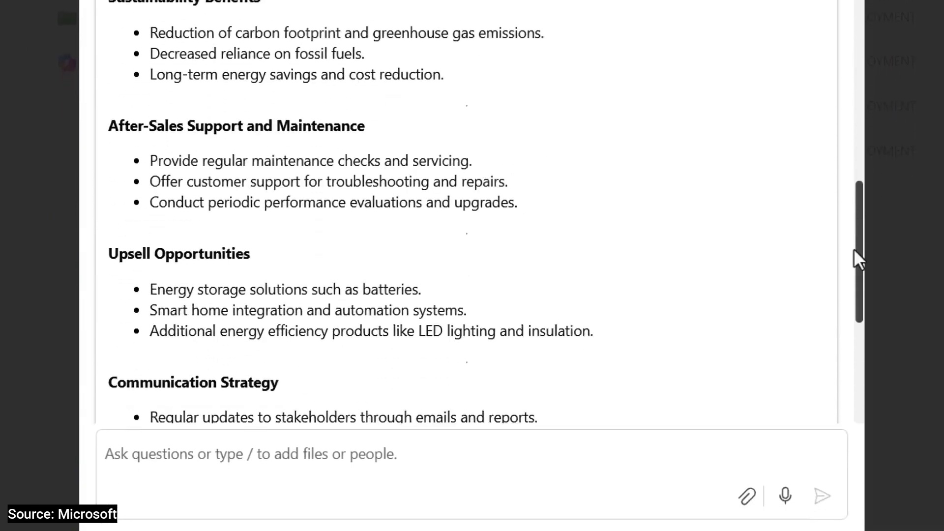
scroll(854, 258, "down", 13)
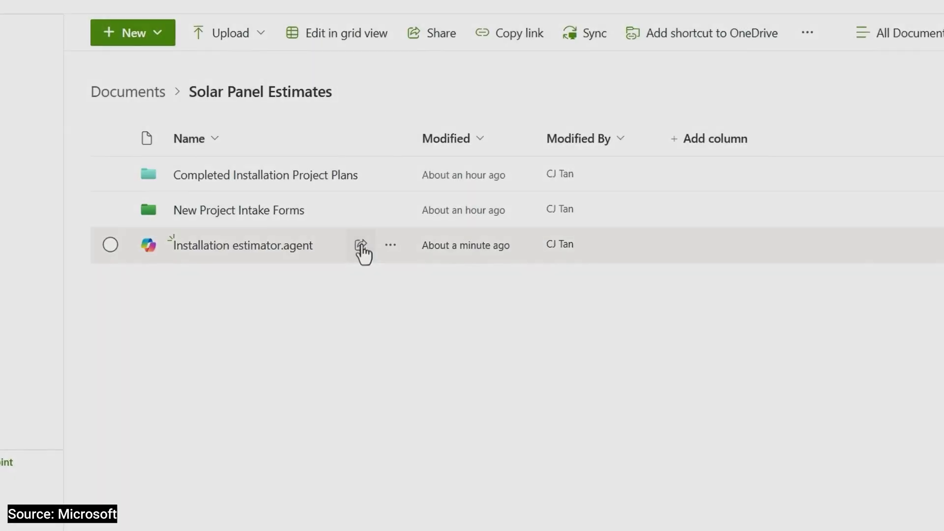
left_click(361, 246)
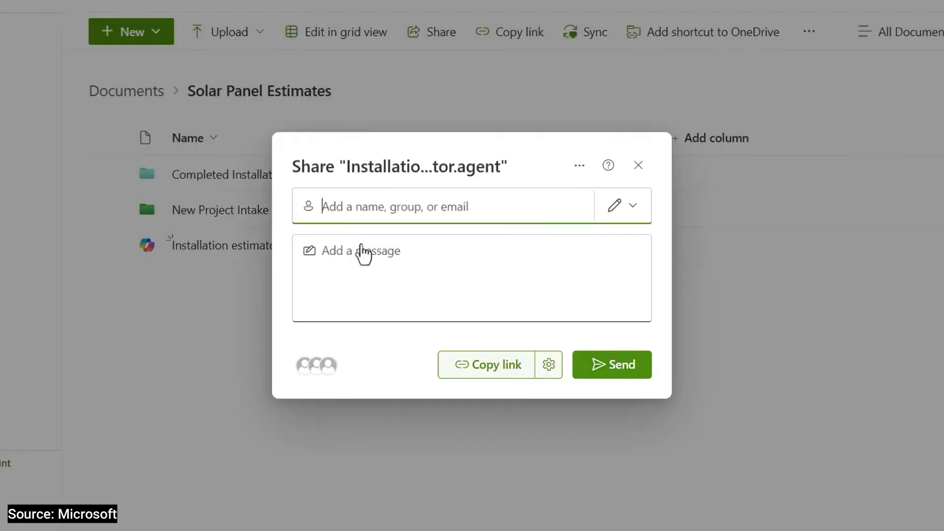
left_click(476, 372)
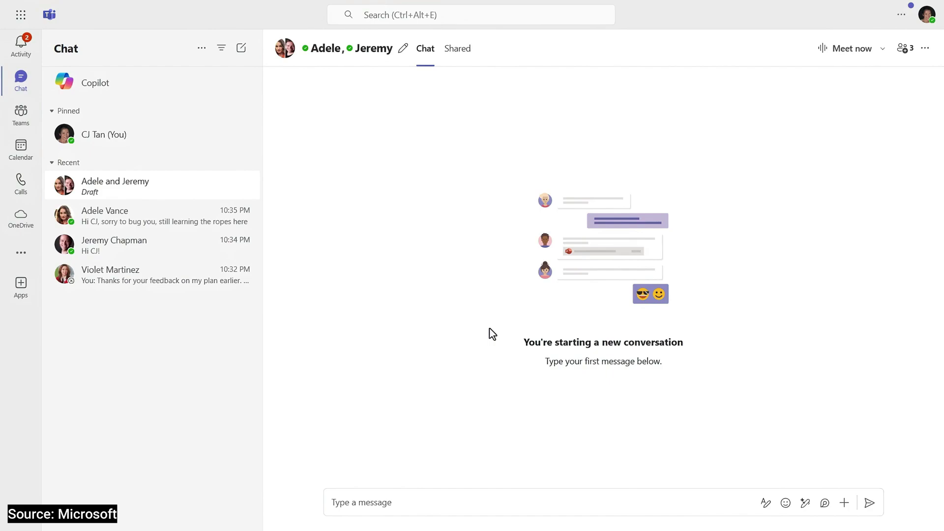
Post the agent file link in the group chat and add the Installation estimator agent to it.
left_click(376, 502)
right_click(366, 502)
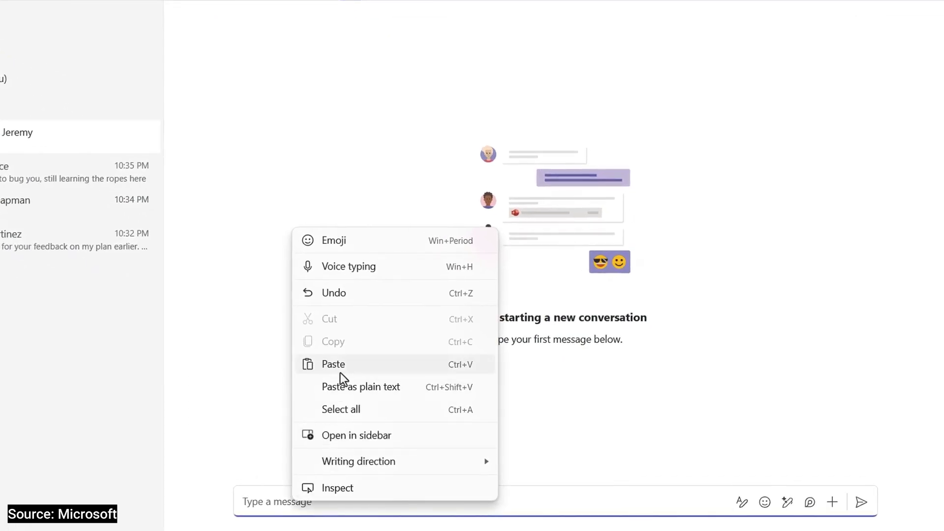
left_click(407, 384)
key("Return")
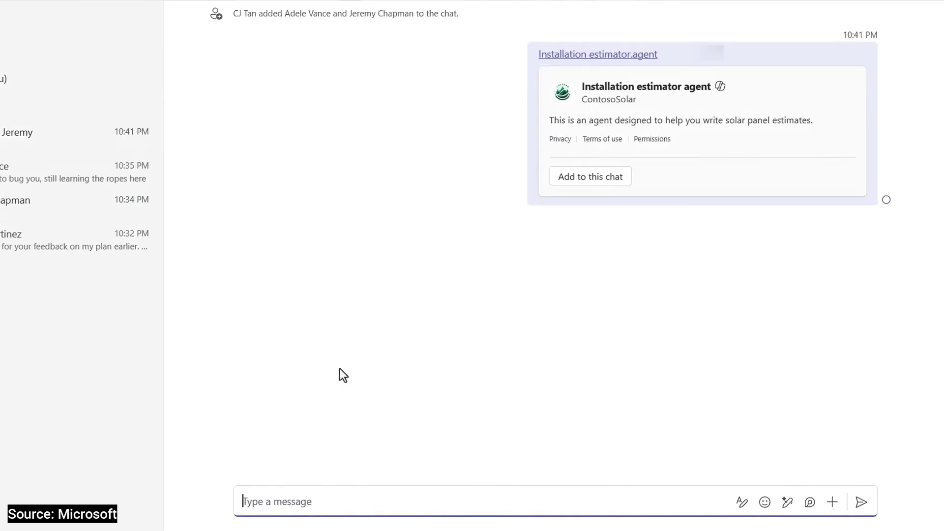
left_click(609, 178)
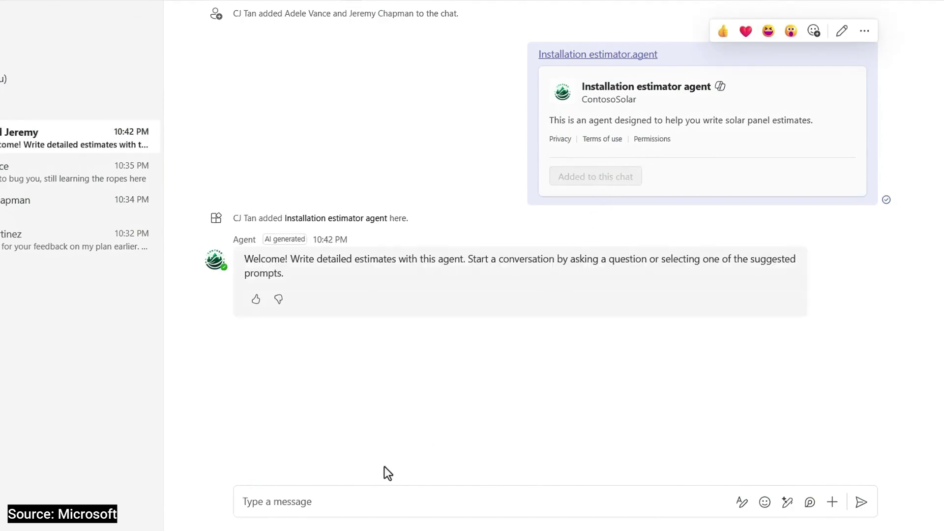
left_click(317, 501)
type("@in")
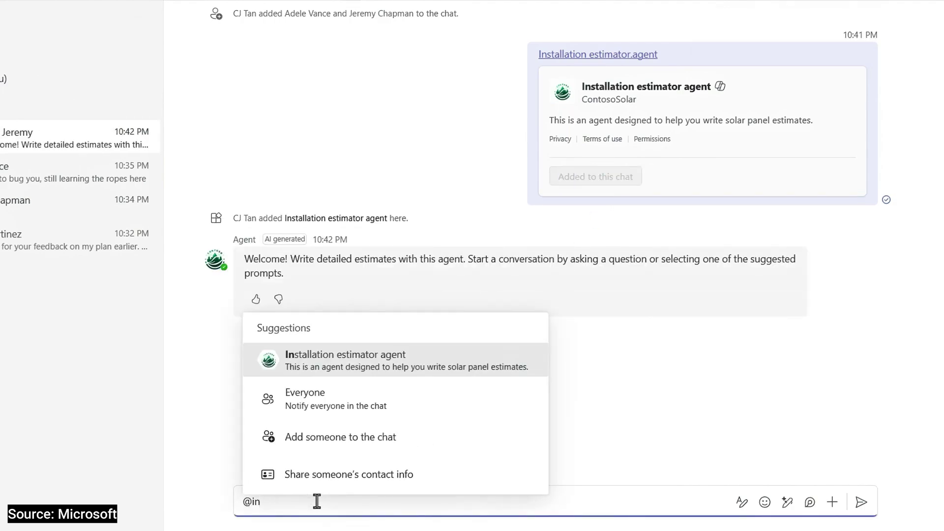
key("Return")
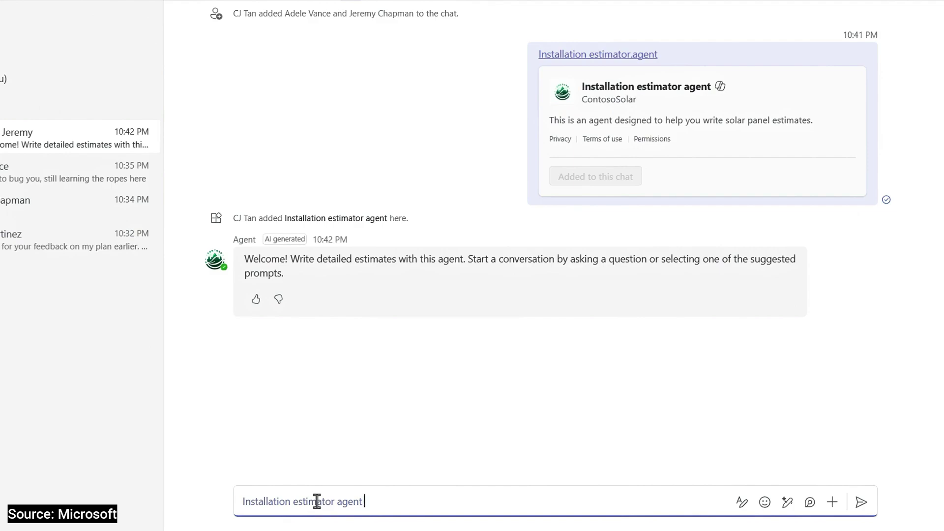
type("Which project plans have been created for locations in Sunnyvale?")
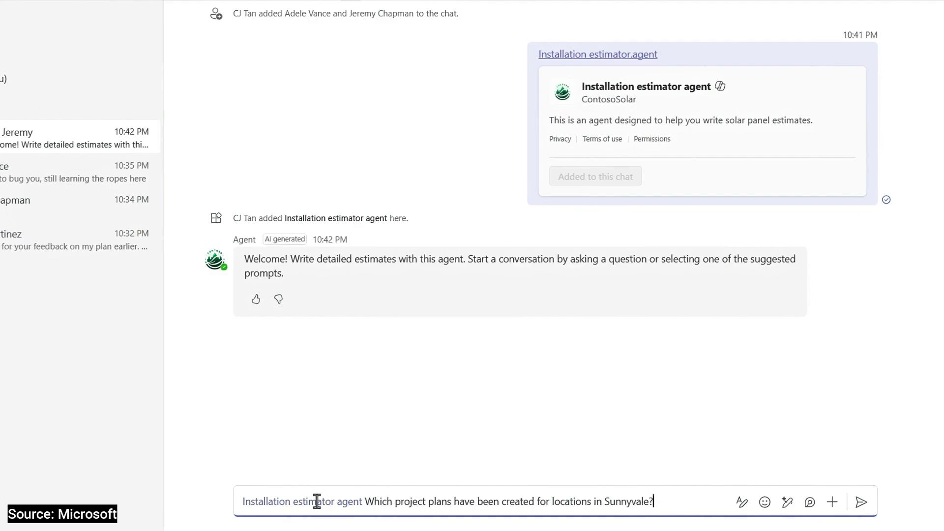
key("Return")
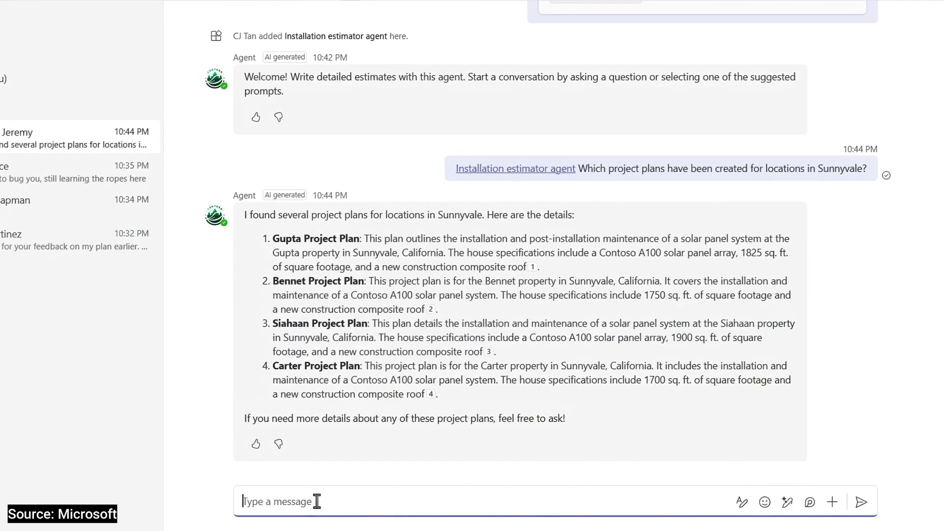
type("@Inst")
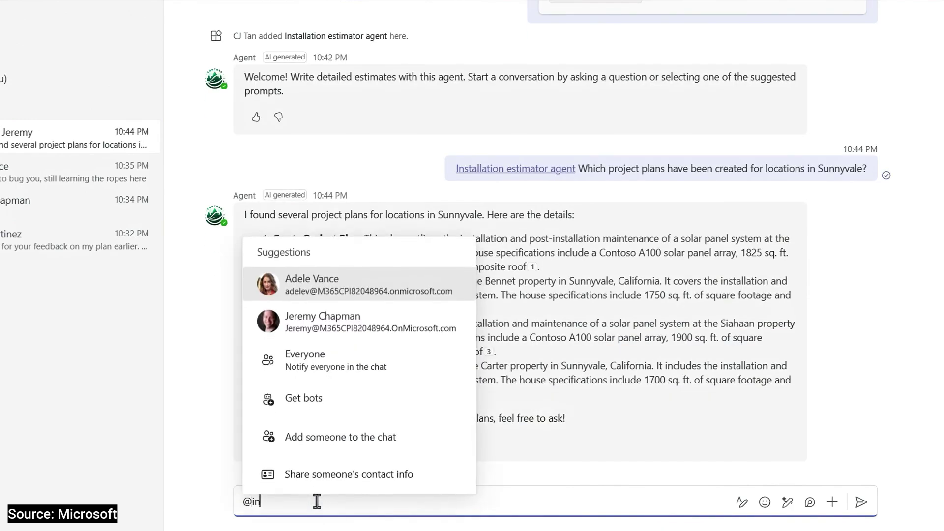
key("Return")
type("How many weeks does it ")
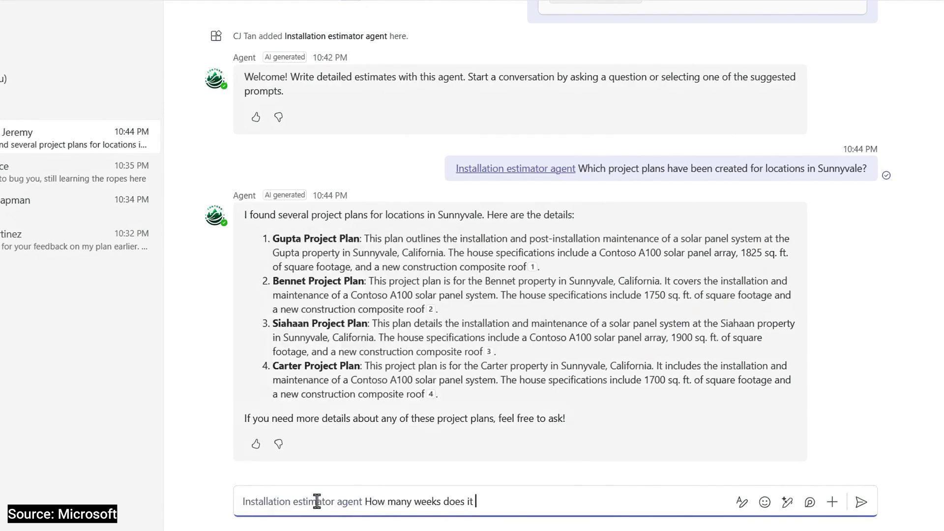
type("take to run the full project for an A400 solar panel array?")
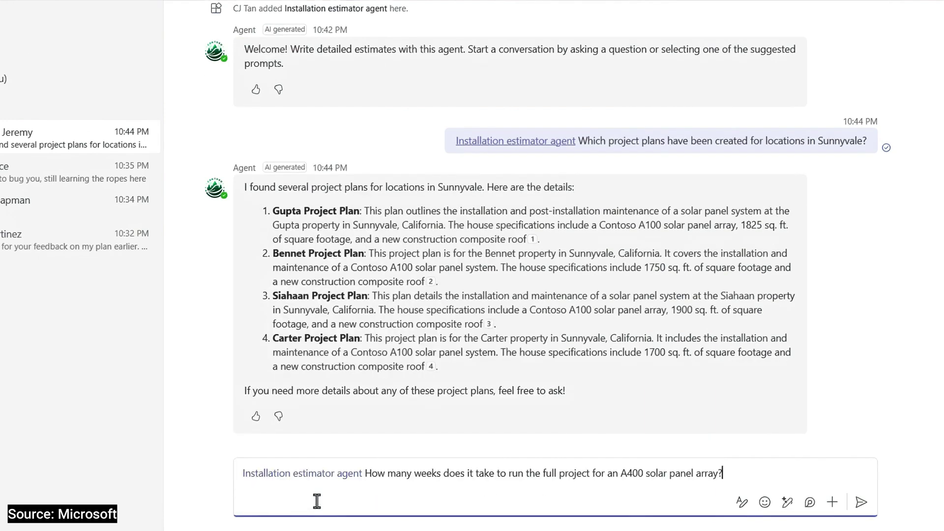
key("Return")
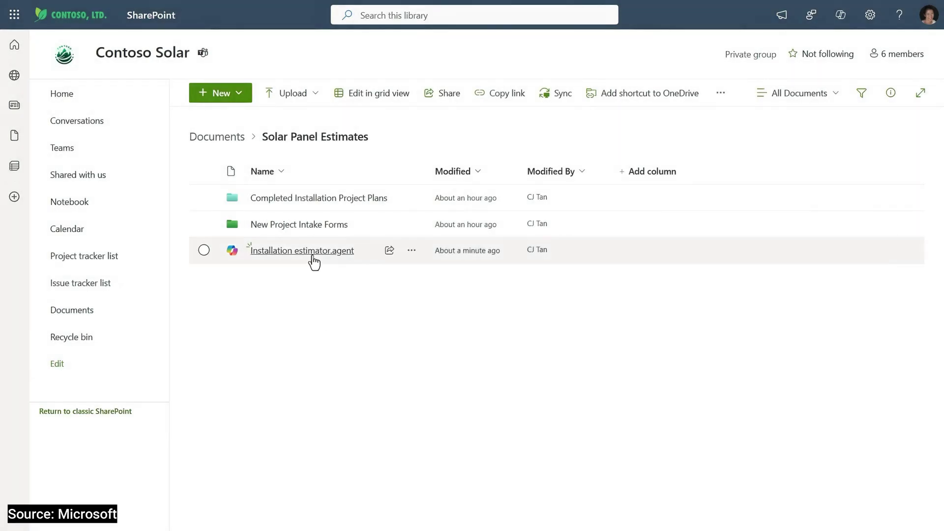
Reopen Installation estimator.agent from the Solar Panel Estimates library.
left_click(311, 252)
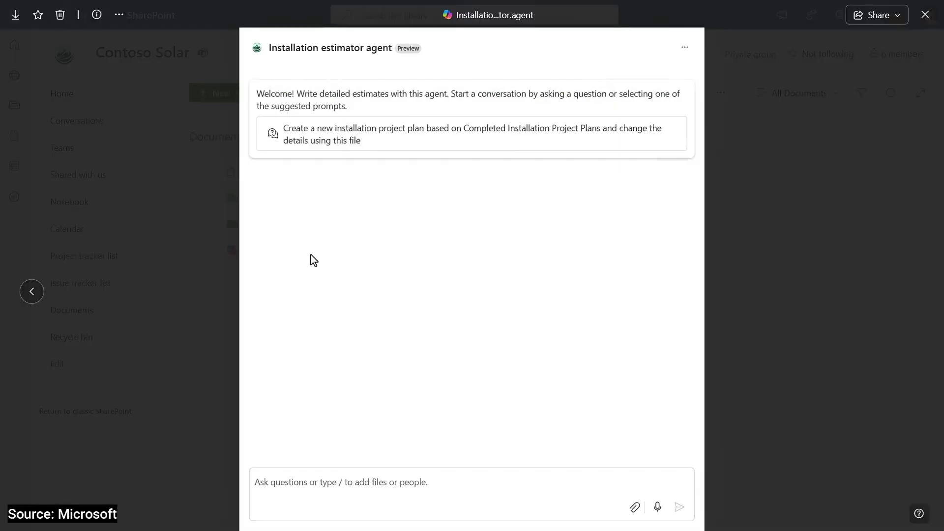